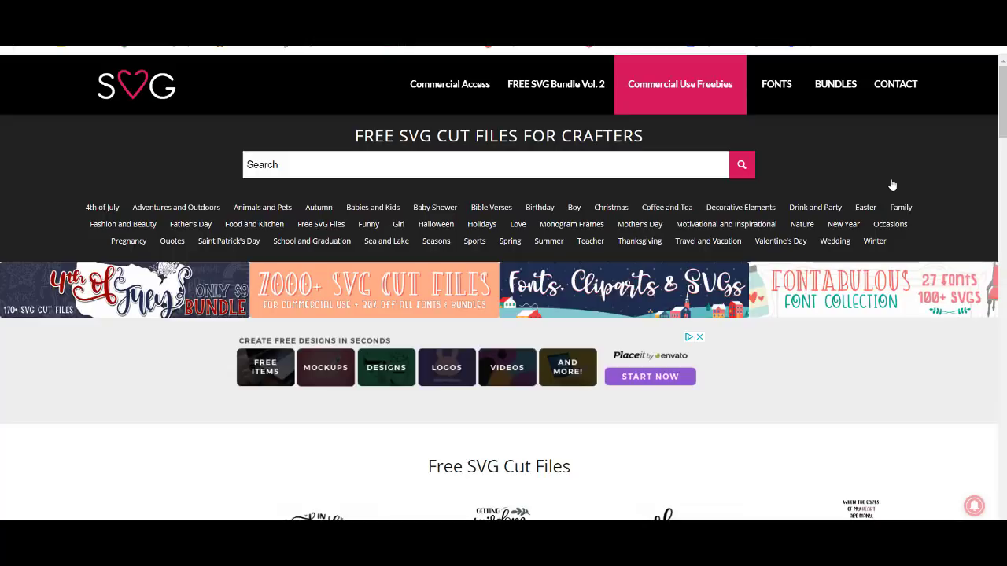
Browse the Father's Day SVG files and open the Best Daddy Ever design page
{"action": "left_click", "coordinate": [182, 225]}
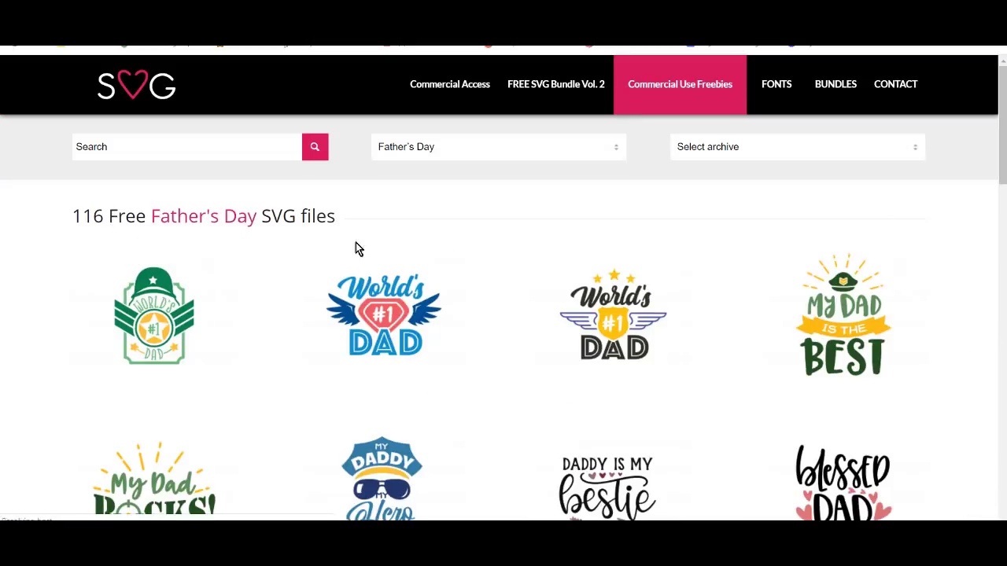
{"action": "left_click_drag", "start_coordinate": [1001, 139], "coordinate": [1001, 396]}
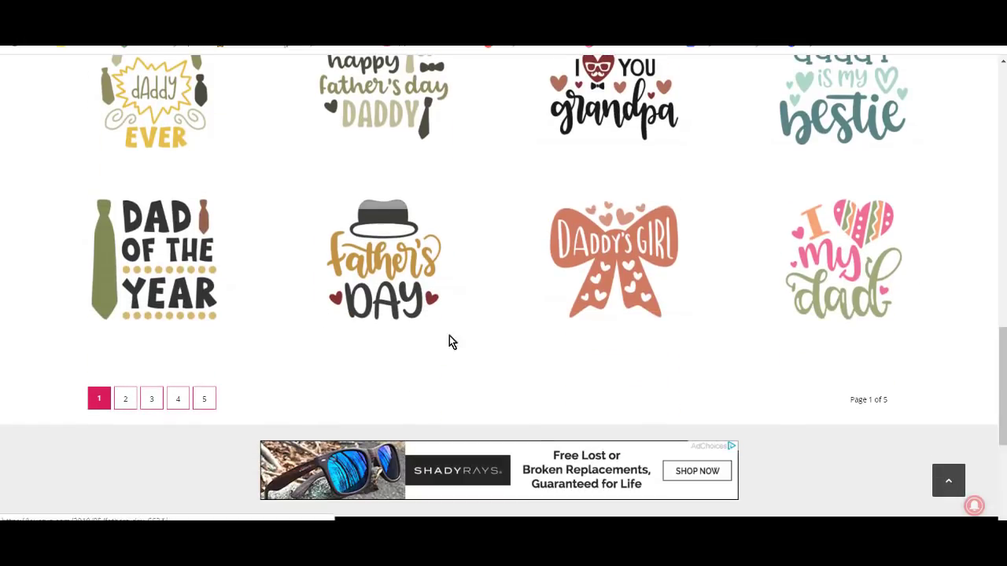
{"action": "scroll", "coordinate": [1005, 359], "scroll_direction": "up", "scroll_amount": 2}
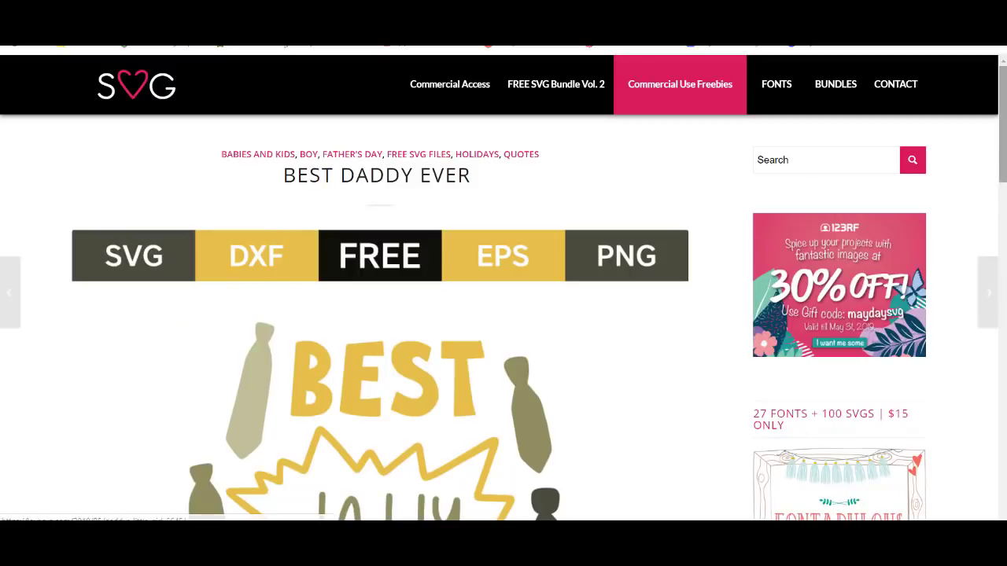
Download the Best Daddy Ever design as a zip file and open the downloaded archive
{"action": "left_click_drag", "start_coordinate": [1004, 139], "coordinate": [983, 395]}
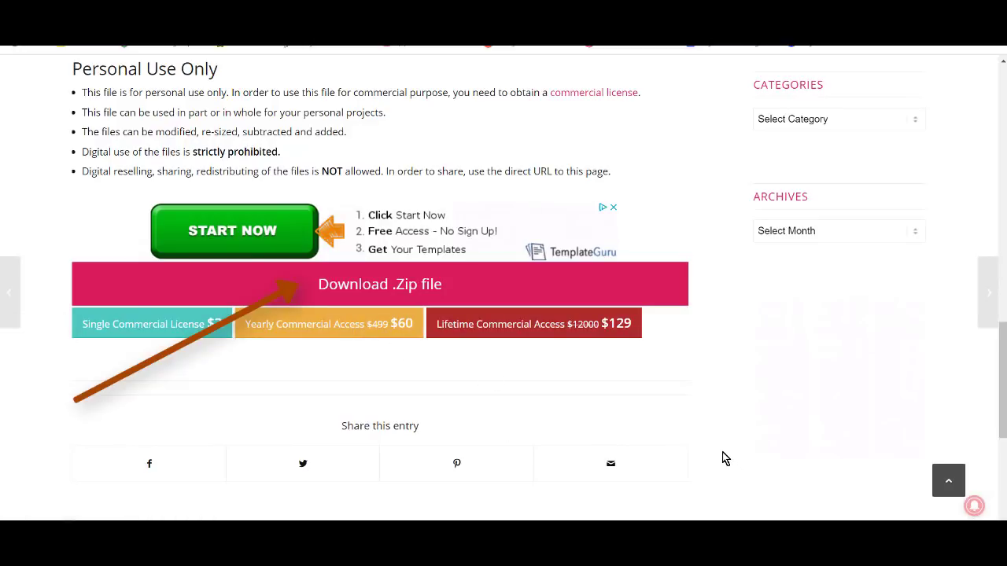
{"action": "left_click", "coordinate": [394, 293]}
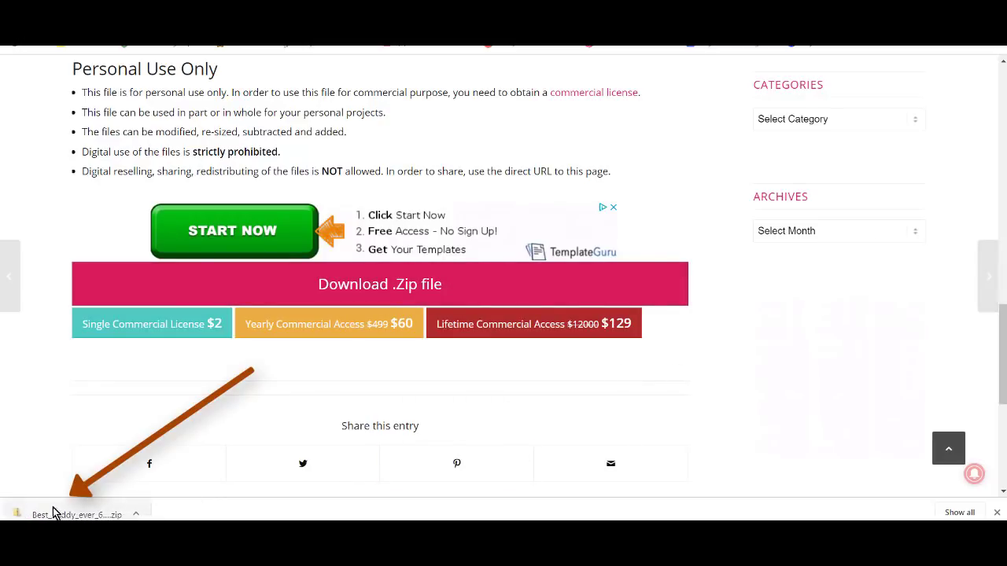
{"action": "left_click", "coordinate": [105, 518]}
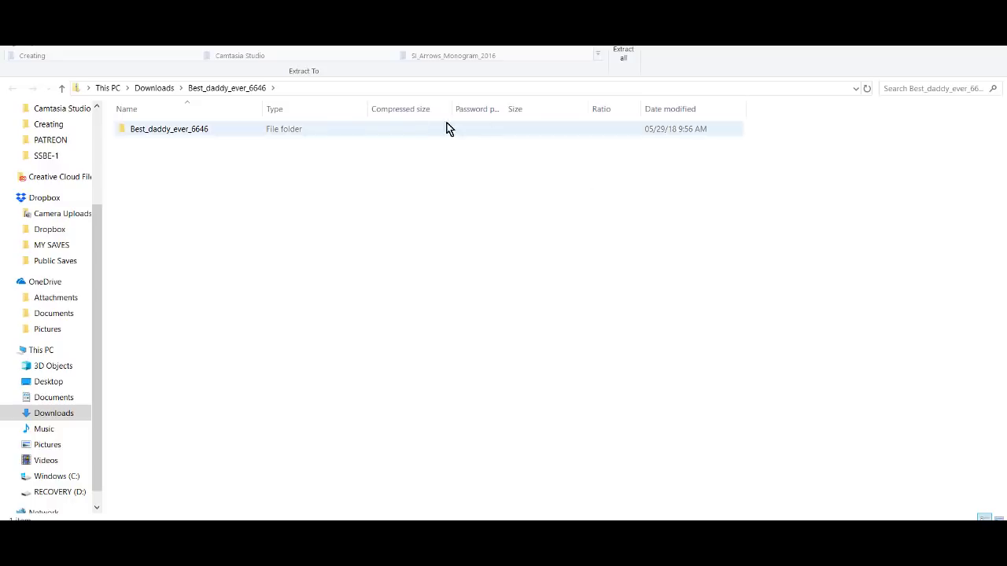
Extract everything in the Best_daddy_ever_6646 archive to the suggested Downloads folder, showing the extracted files when complete
{"action": "left_click", "coordinate": [289, 129]}
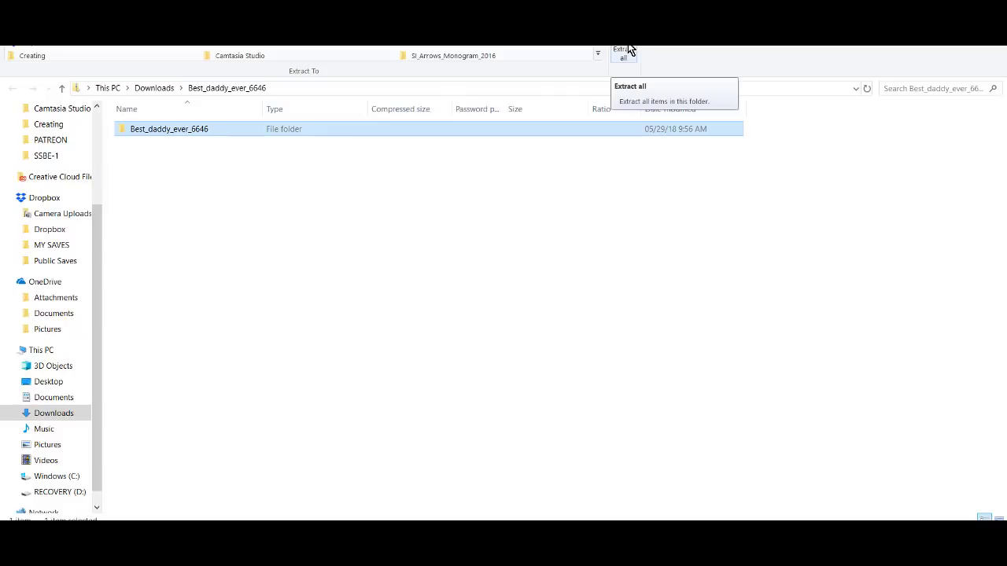
{"action": "left_click", "coordinate": [625, 52]}
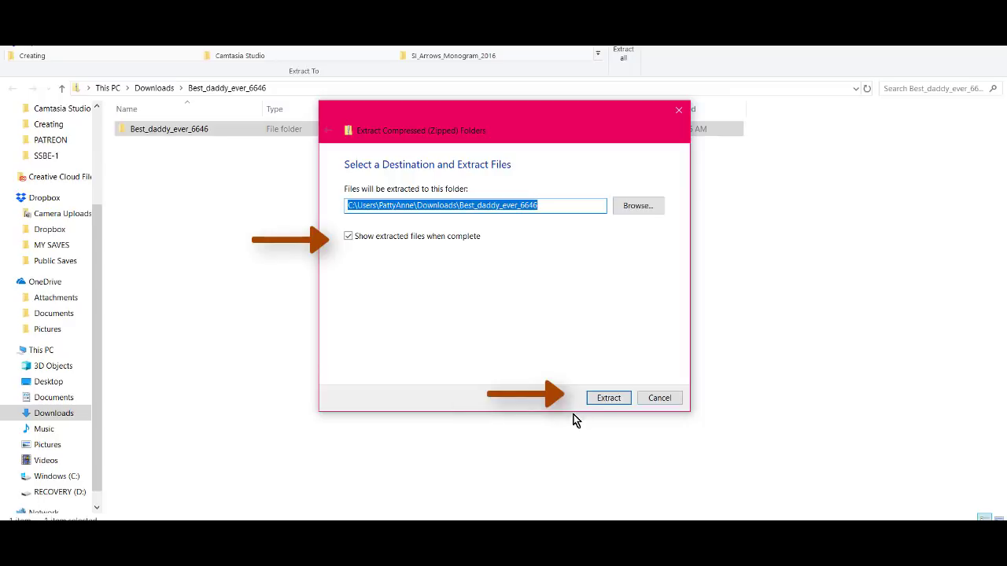
{"action": "left_click", "coordinate": [619, 401]}
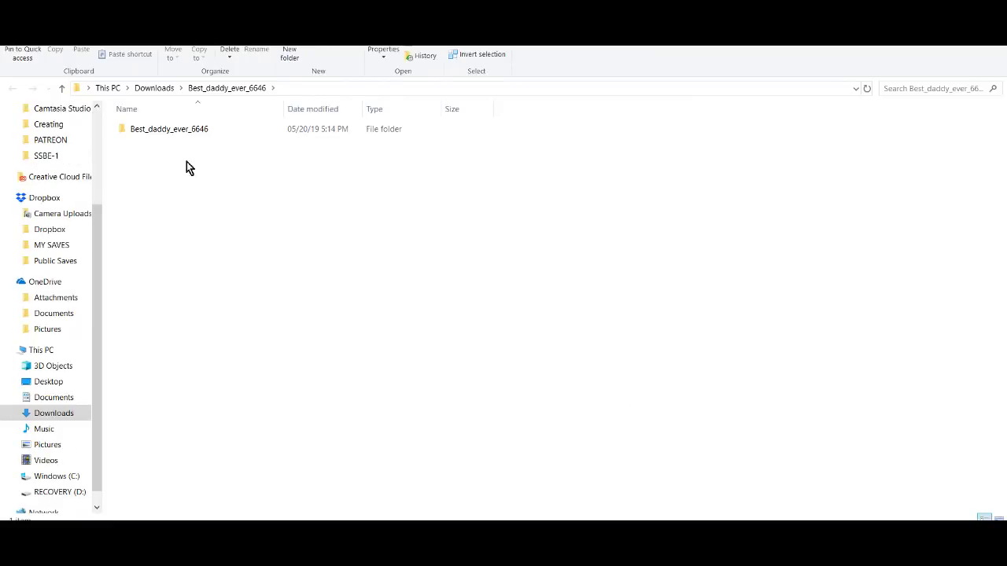
Open the extracted Best_daddy_ever_6646 folder and display its files as large icons
{"action": "double_click", "coordinate": [168, 130]}
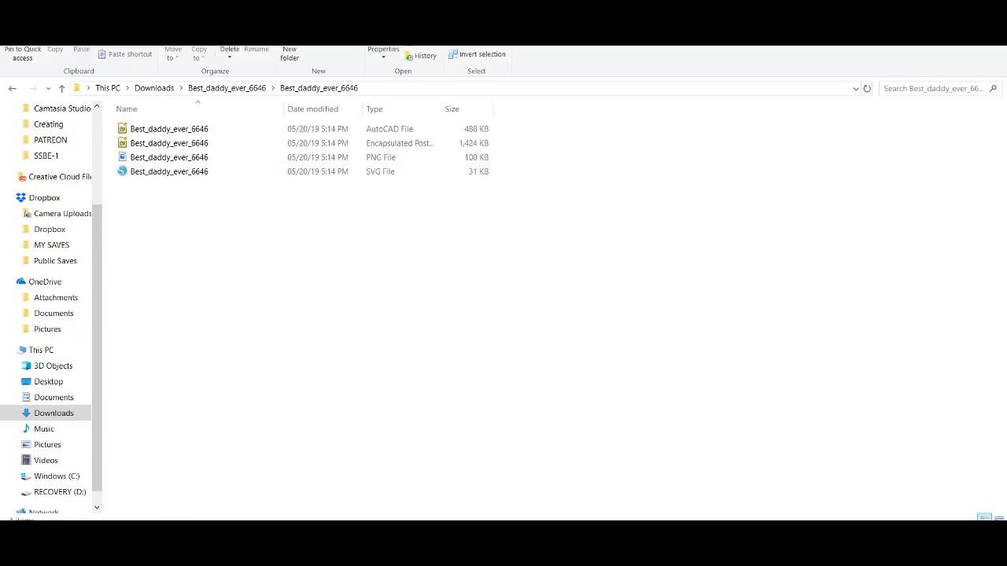
{"action": "left_click_drag", "start_coordinate": [134, 2], "coordinate": [136, 31]}
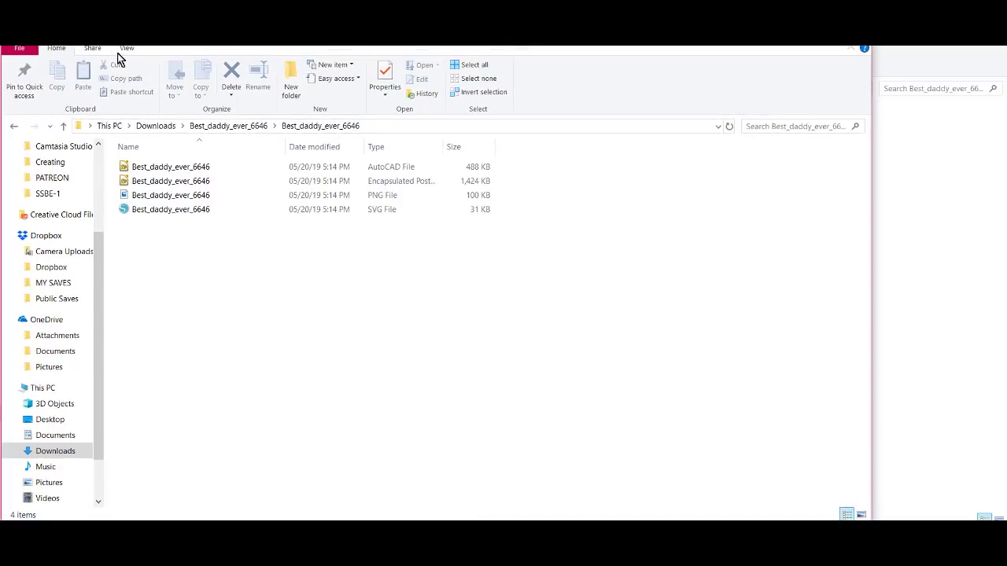
{"action": "left_click", "coordinate": [122, 69]}
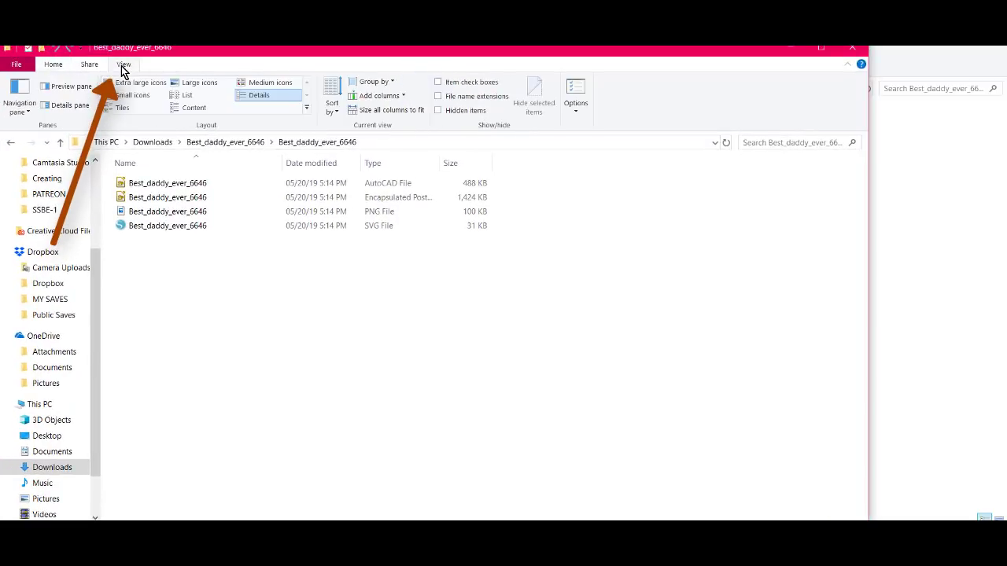
{"action": "left_click", "coordinate": [197, 86]}
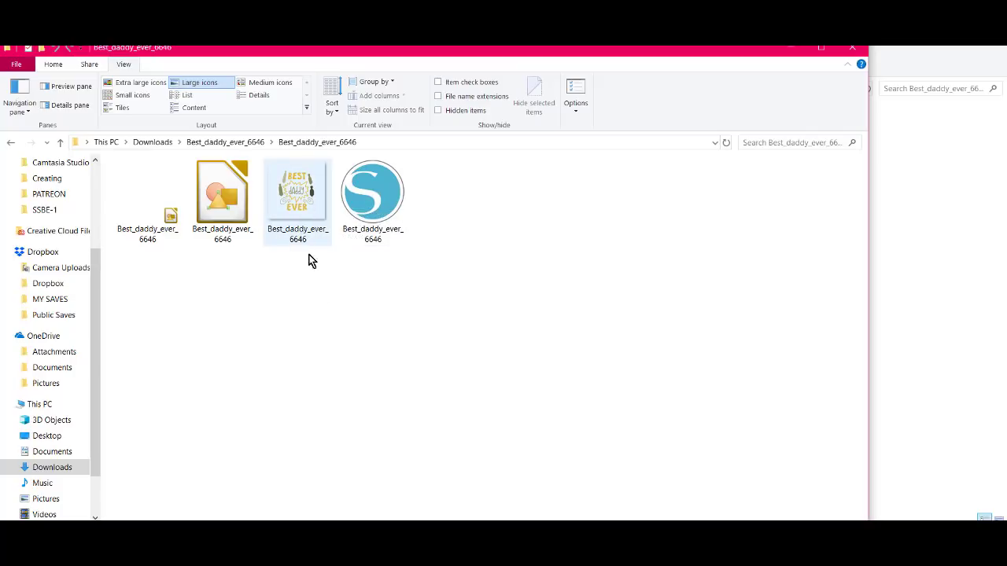
{"action": "left_click", "coordinate": [821, 47]}
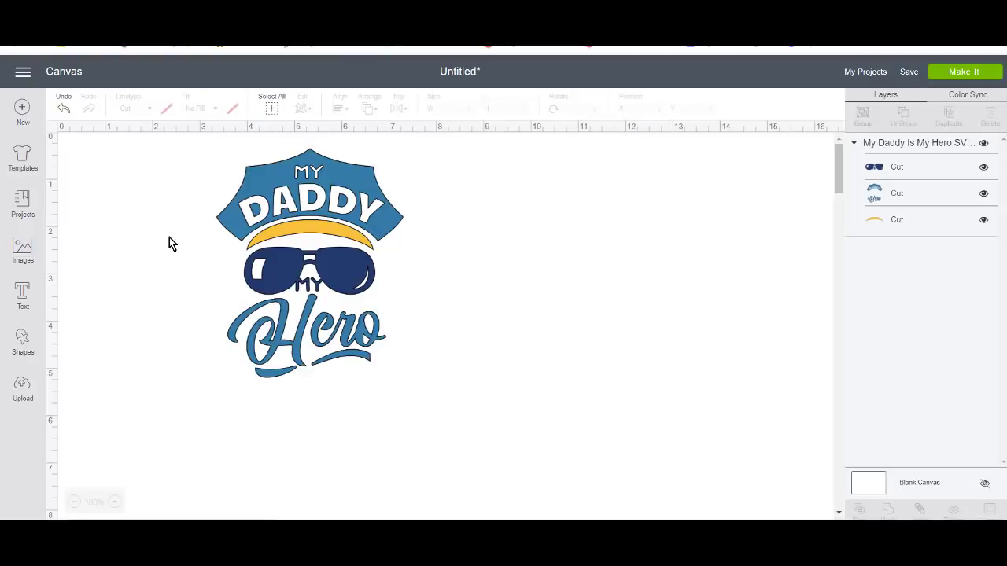
Move the My Daddy My Hero design on the Cricut Design Space canvas and shrink it to about 3.14 by 3.86 inches
{"action": "left_click_drag", "start_coordinate": [299, 196], "coordinate": [287, 227]}
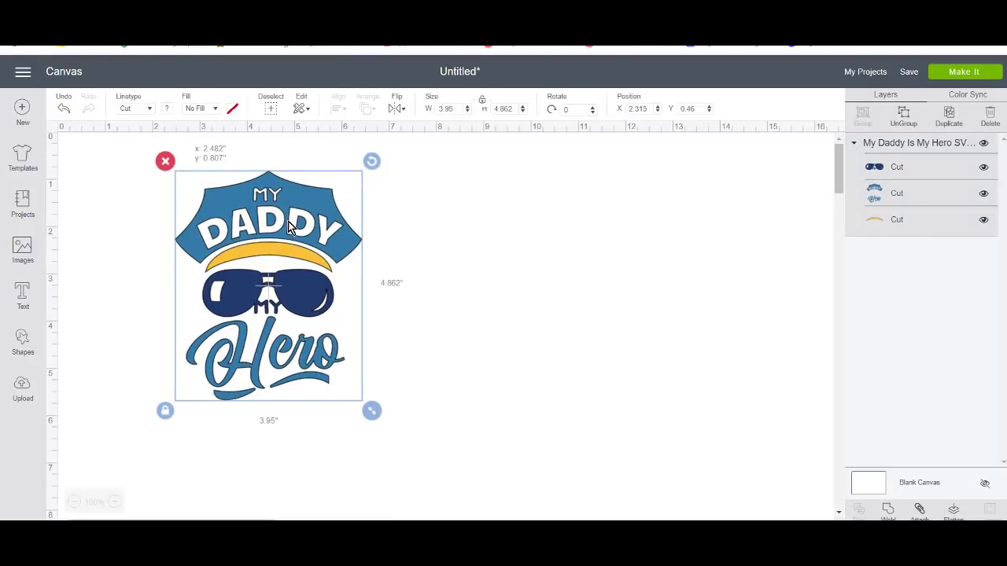
{"action": "left_click_drag", "start_coordinate": [371, 409], "coordinate": [333, 367]}
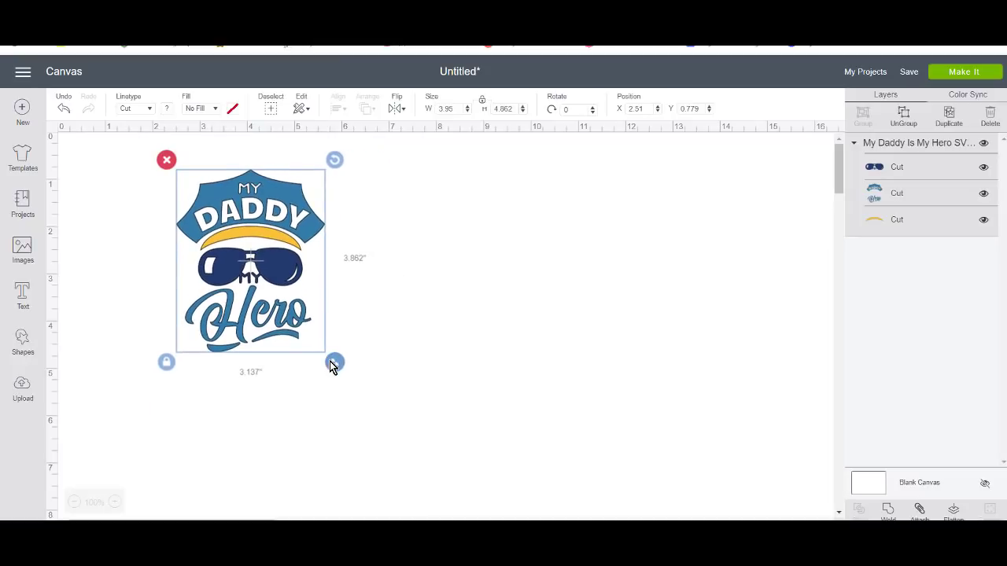
{"action": "left_click", "coordinate": [450, 353]}
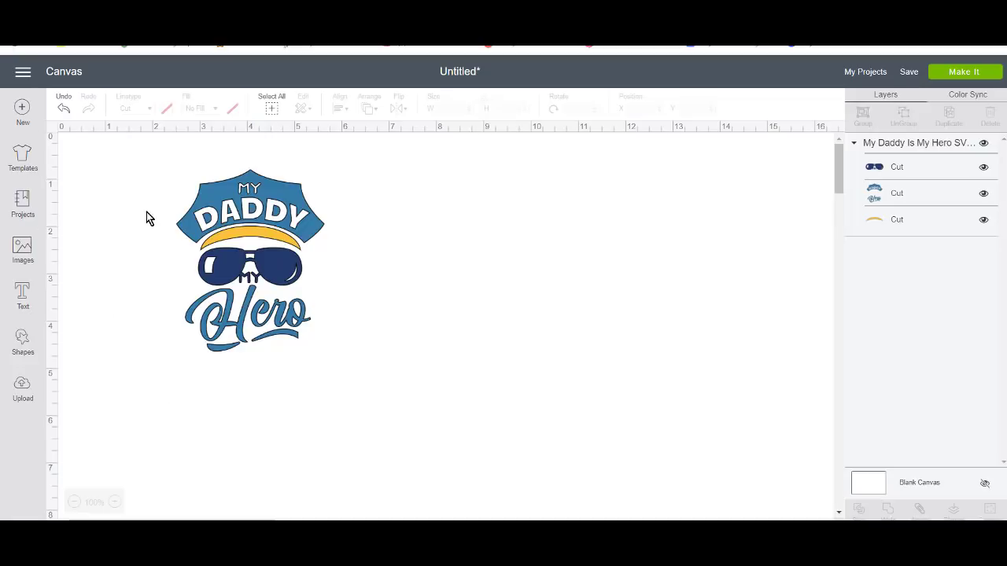
Delete the whole My Daddy My Hero design from the canvas
{"action": "left_click_drag", "start_coordinate": [151, 163], "coordinate": [441, 376]}
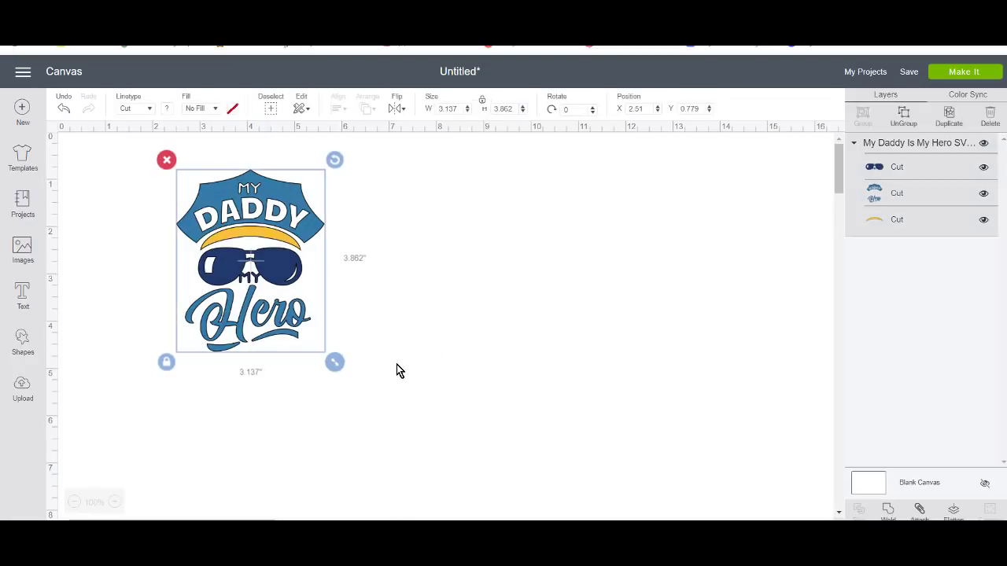
{"action": "key", "text": "Delete"}
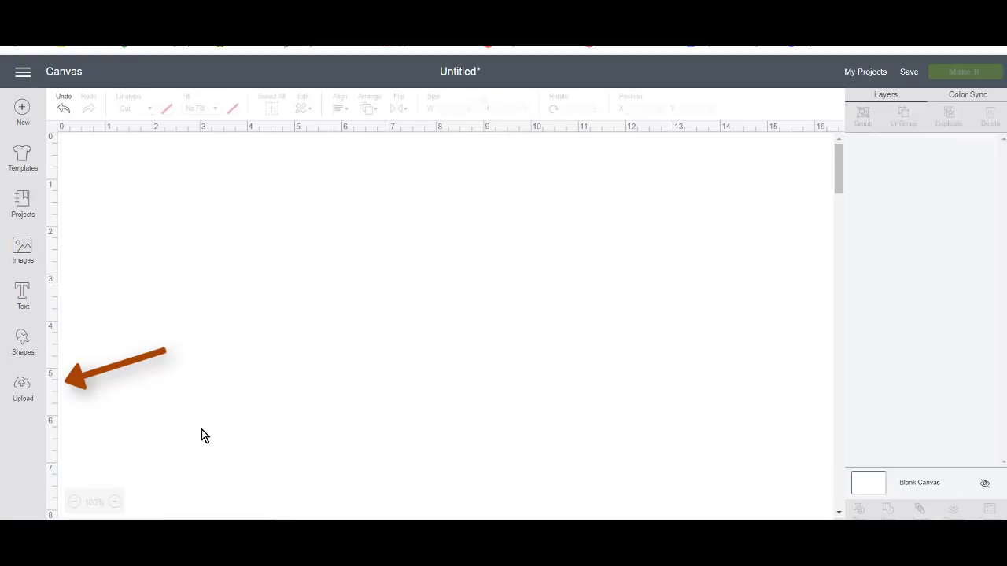
Upload the SVG version of Best_daddy_ever_6646 from its extracted folder in Downloads as a new image
{"action": "left_click", "coordinate": [19, 387]}
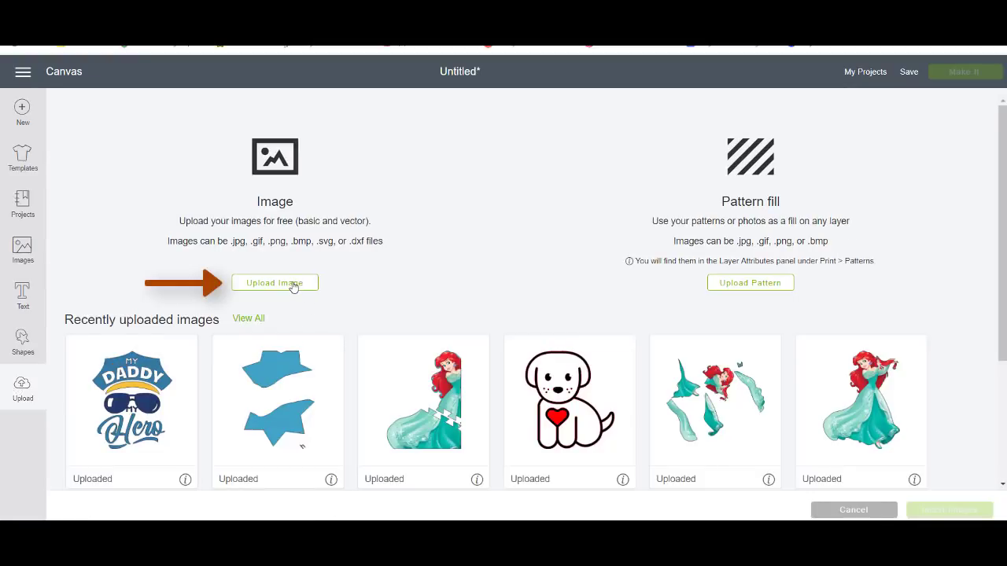
{"action": "left_click", "coordinate": [294, 285]}
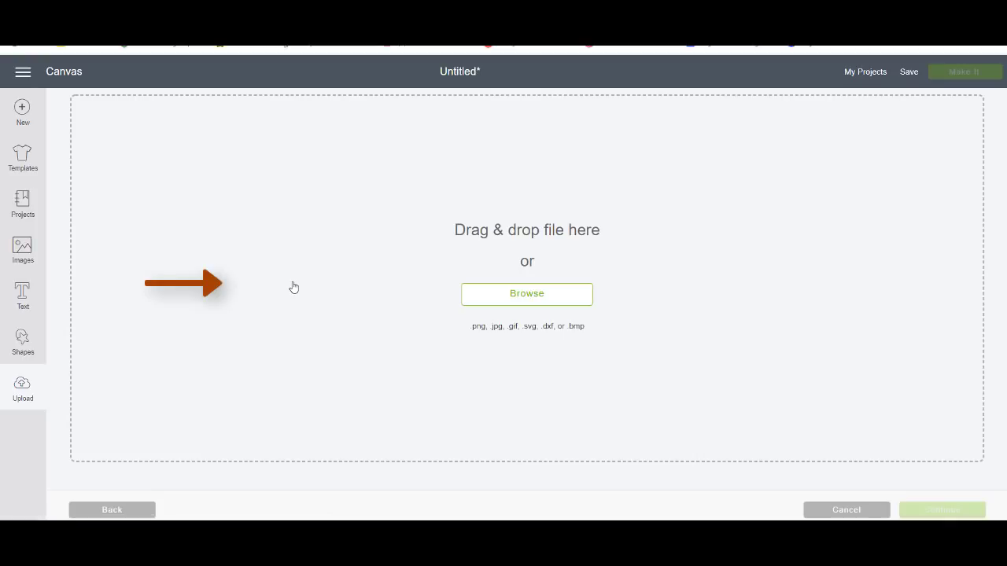
{"action": "left_click", "coordinate": [583, 295]}
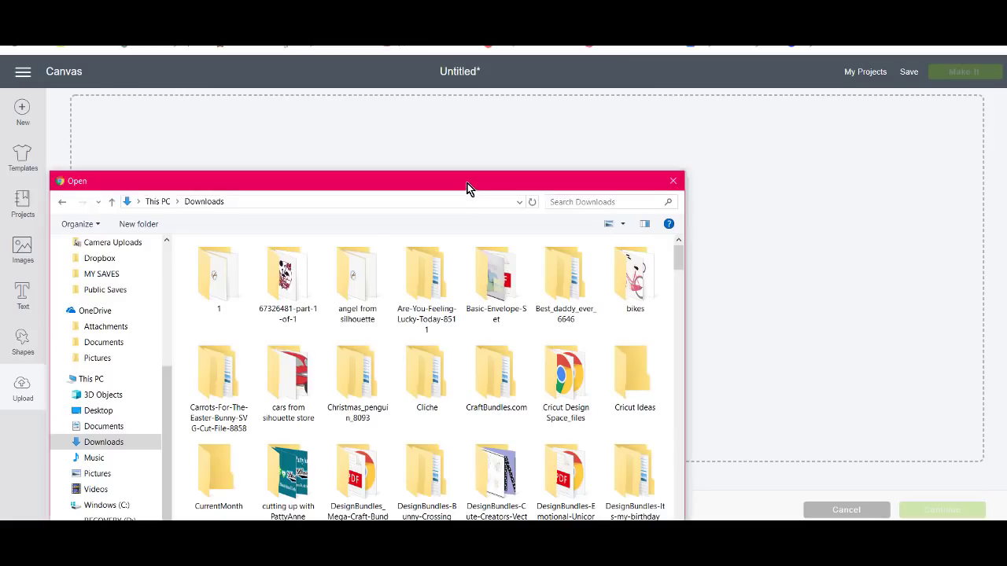
{"action": "left_click_drag", "start_coordinate": [468, 185], "coordinate": [486, 7]}
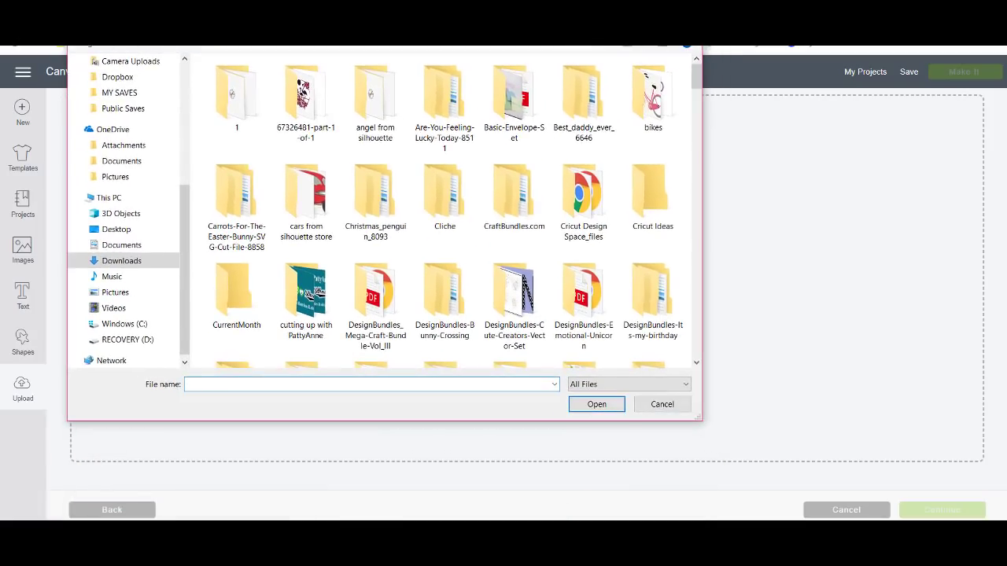
{"action": "double_click", "coordinate": [588, 106]}
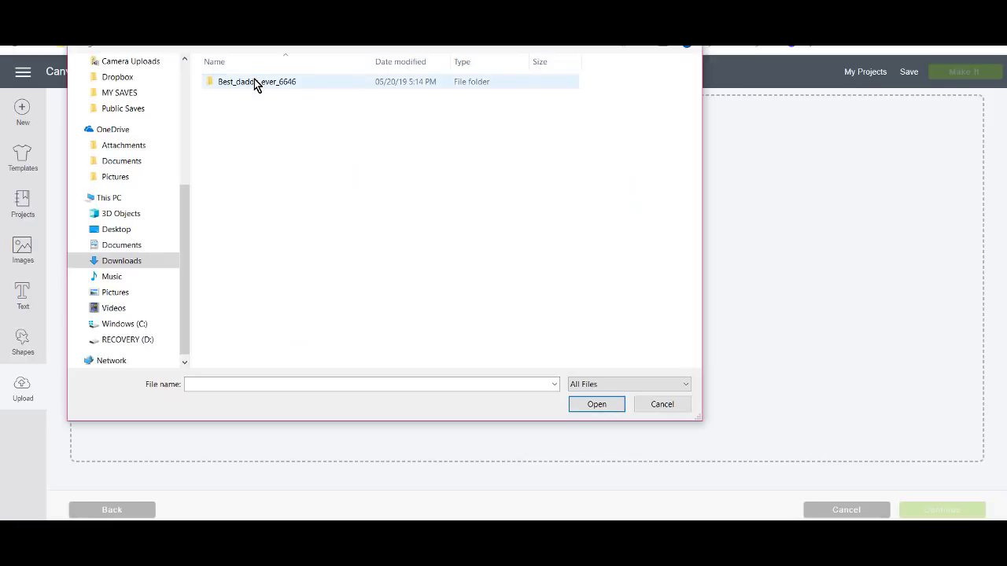
{"action": "double_click", "coordinate": [254, 82]}
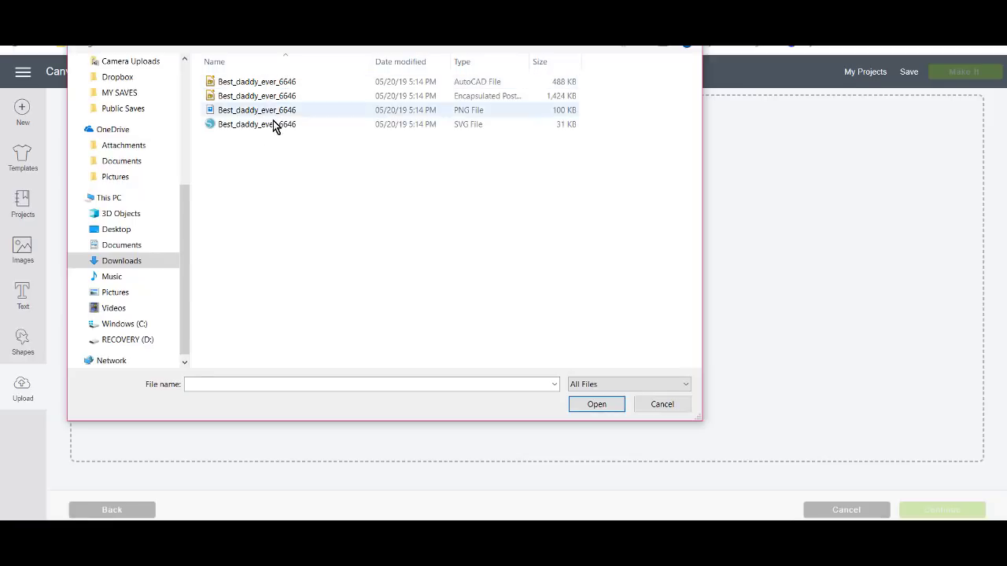
{"action": "left_click", "coordinate": [470, 132]}
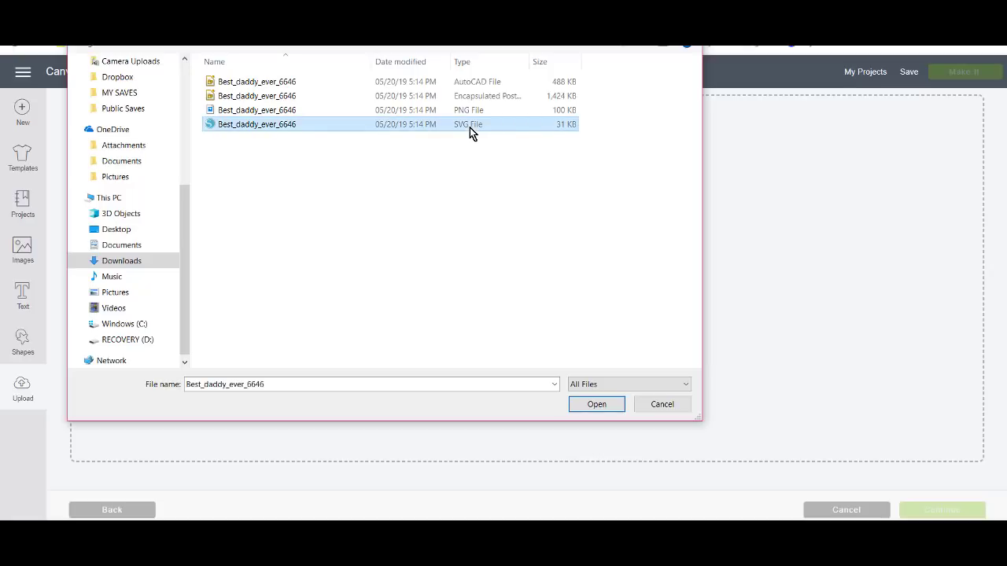
{"action": "left_click", "coordinate": [591, 406]}
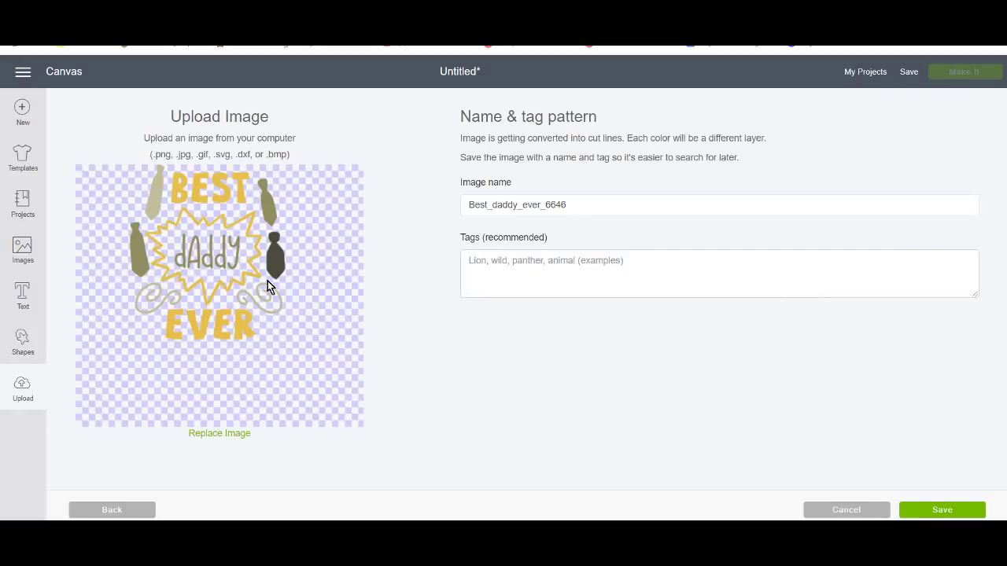
Save the uploaded image under the name Best_daddy_ever_6646 and insert it on the canvas
{"action": "left_click", "coordinate": [957, 512]}
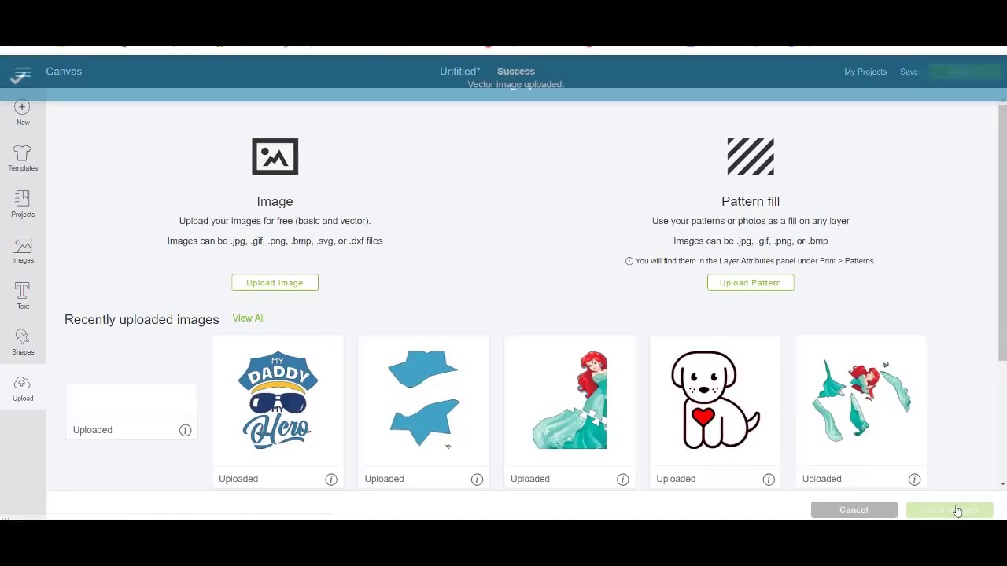
{"action": "left_click", "coordinate": [146, 439]}
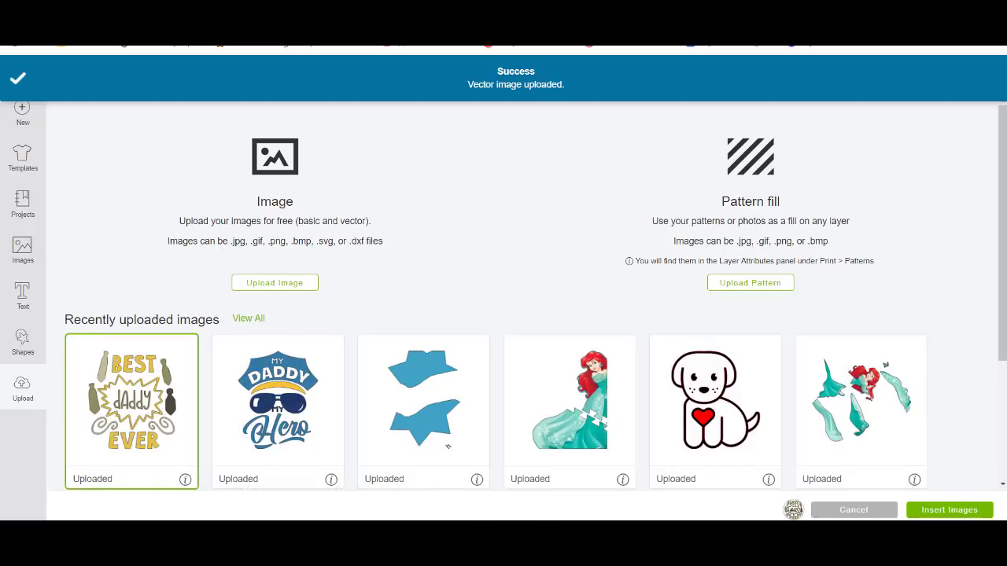
{"action": "left_click", "coordinate": [946, 510]}
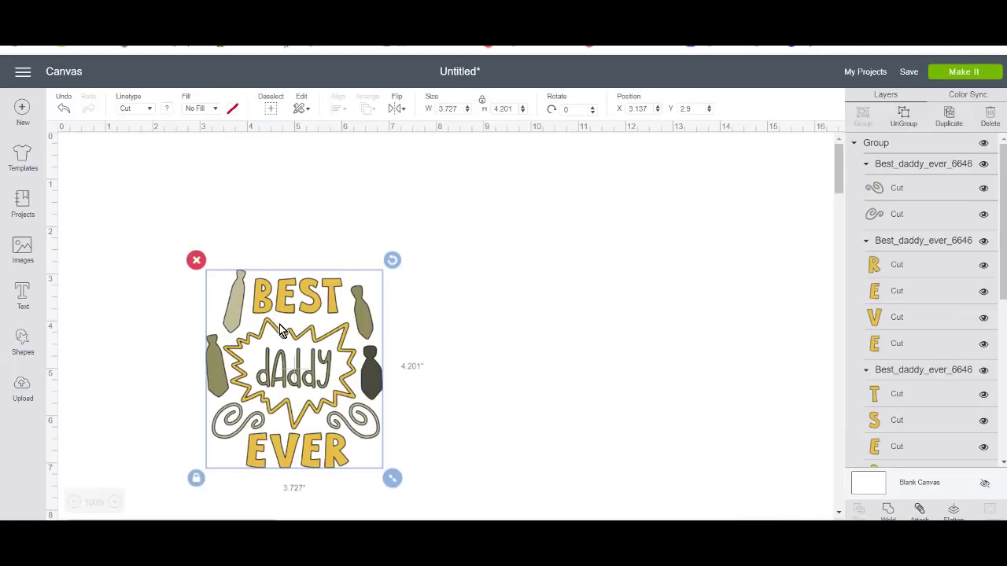
Move the Best Daddy Ever design higher on the canvas and enlarge it to about 5.3 by 5.98 inches
{"action": "left_click_drag", "start_coordinate": [279, 330], "coordinate": [320, 233]}
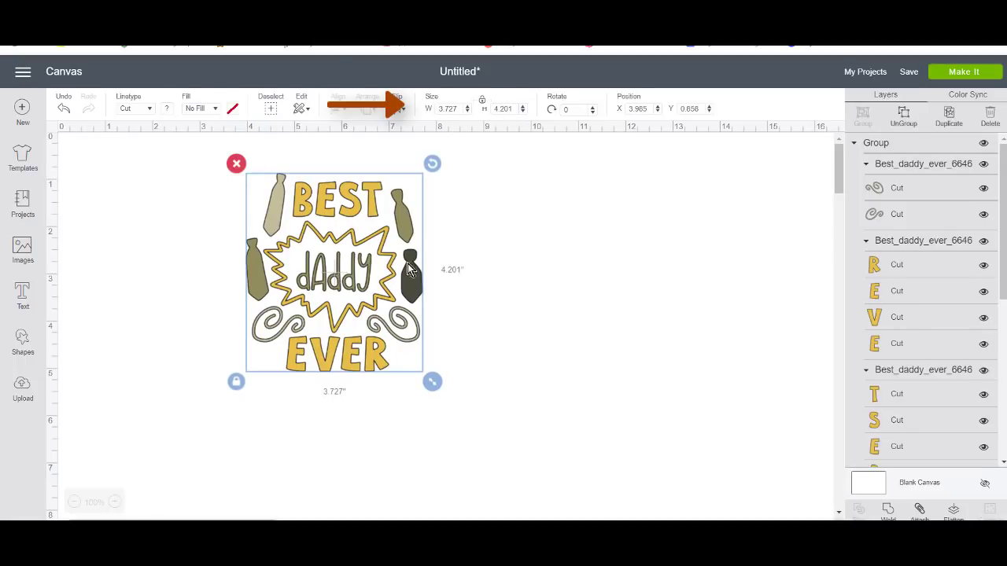
{"action": "left_click_drag", "start_coordinate": [433, 383], "coordinate": [612, 472]}
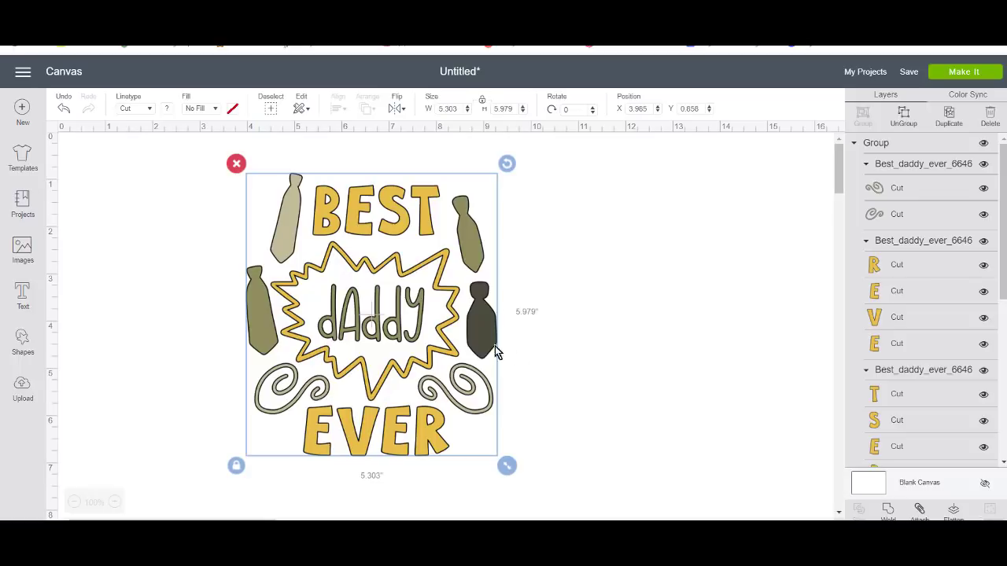
{"action": "mouse_move", "coordinate": [473, 239]}
{"action": "left_mouse_down"}
{"action": "mouse_move", "coordinate": [514, 234]}
{"action": "mouse_move", "coordinate": [472, 229]}
{"action": "left_mouse_up"}
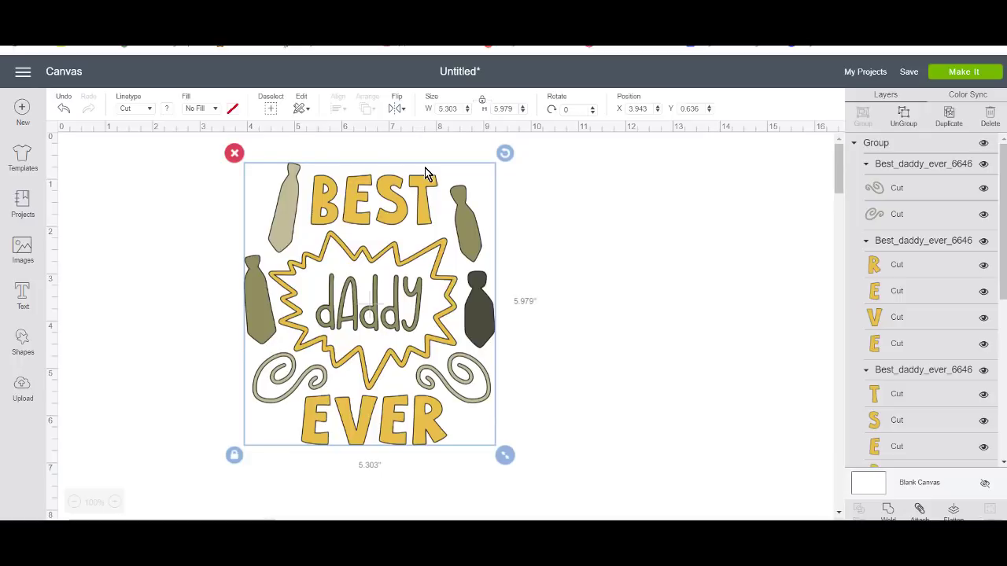
Ungroup the Best Daddy Ever design and select the word BEST
{"action": "left_click", "coordinate": [906, 117]}
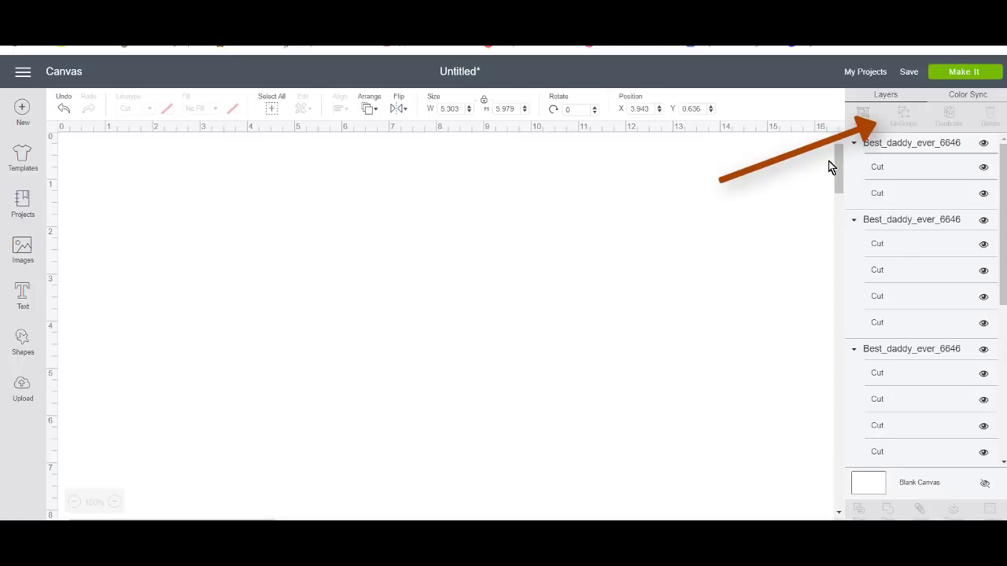
{"action": "left_click", "coordinate": [319, 206]}
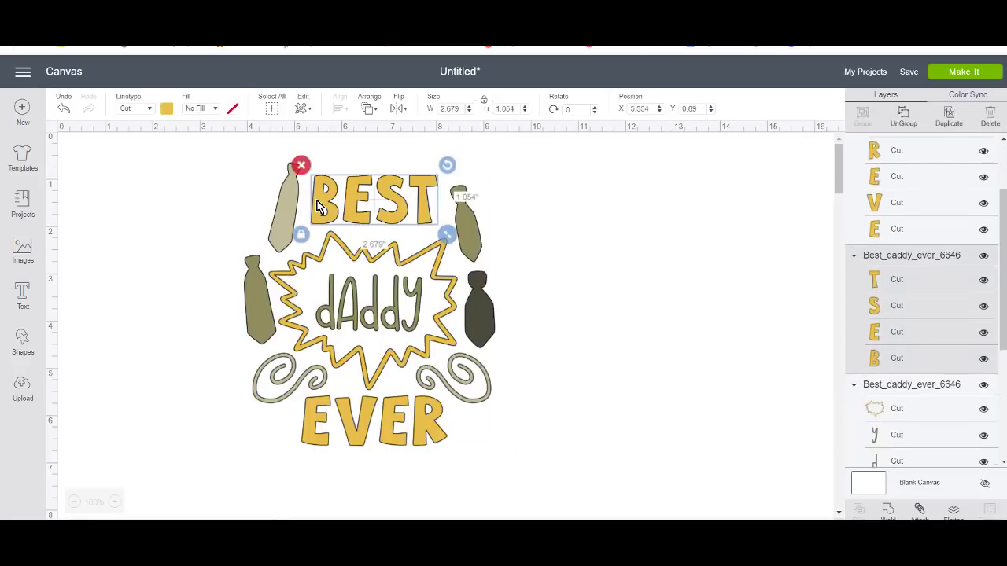
Change the material colour of the words BEST and EVER to the same medium blue
{"action": "left_click", "coordinate": [167, 110]}
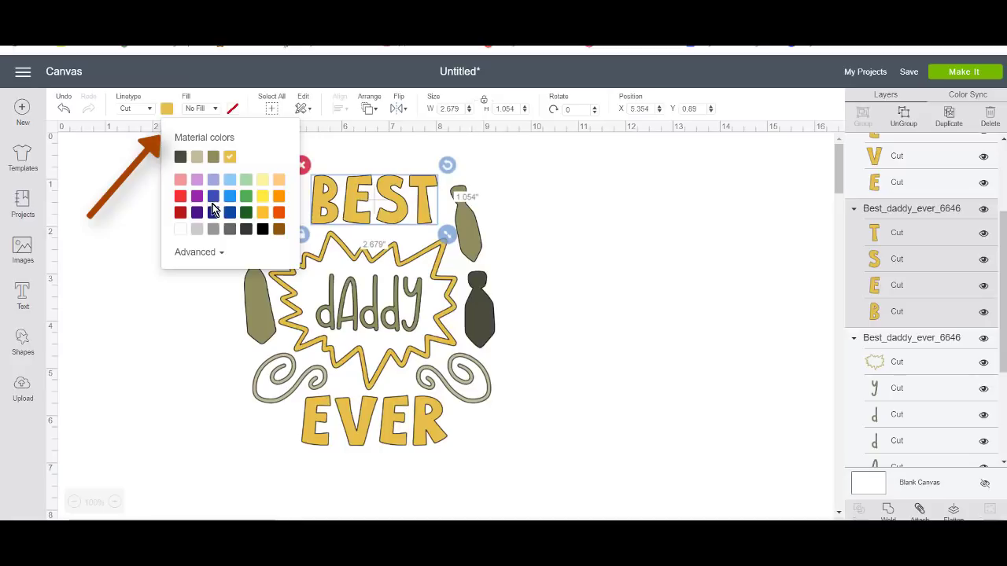
{"action": "left_click", "coordinate": [214, 197]}
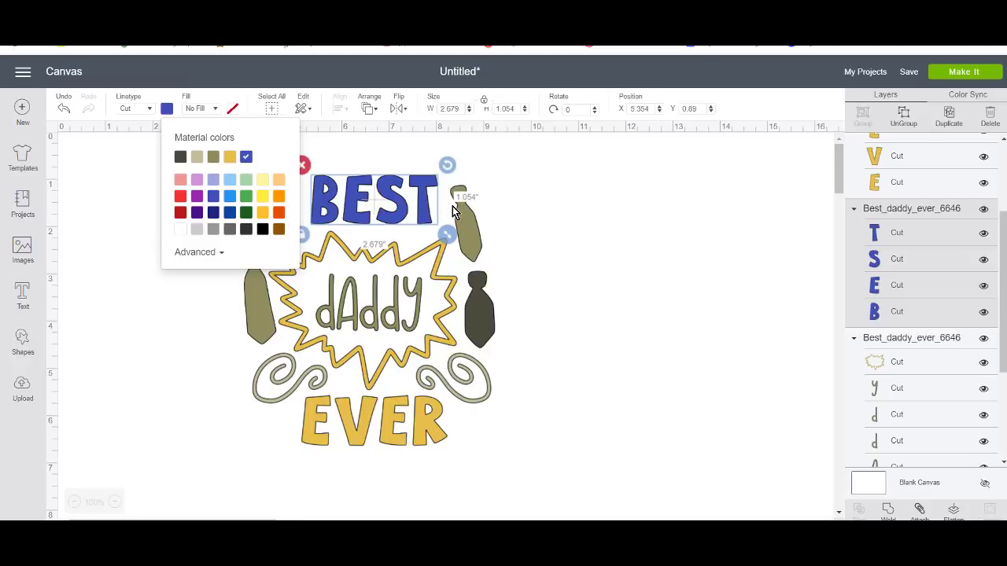
{"action": "left_click", "coordinate": [428, 438]}
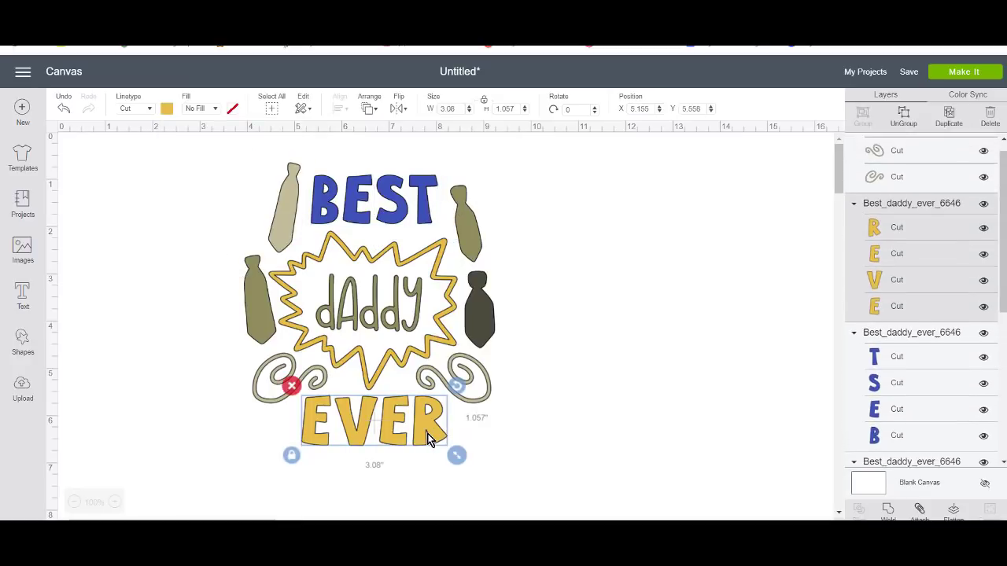
{"action": "left_click", "coordinate": [164, 110]}
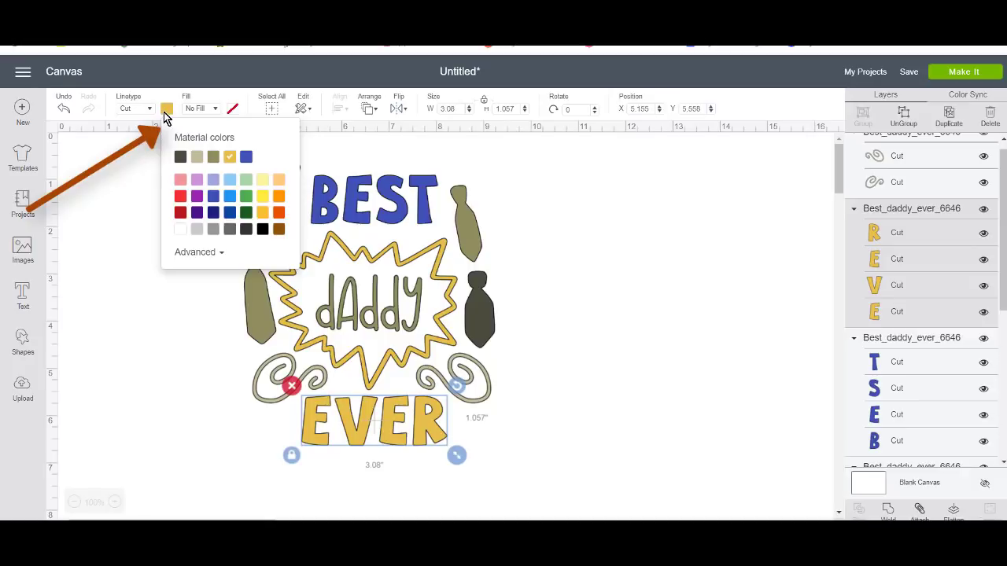
{"action": "left_click", "coordinate": [246, 157]}
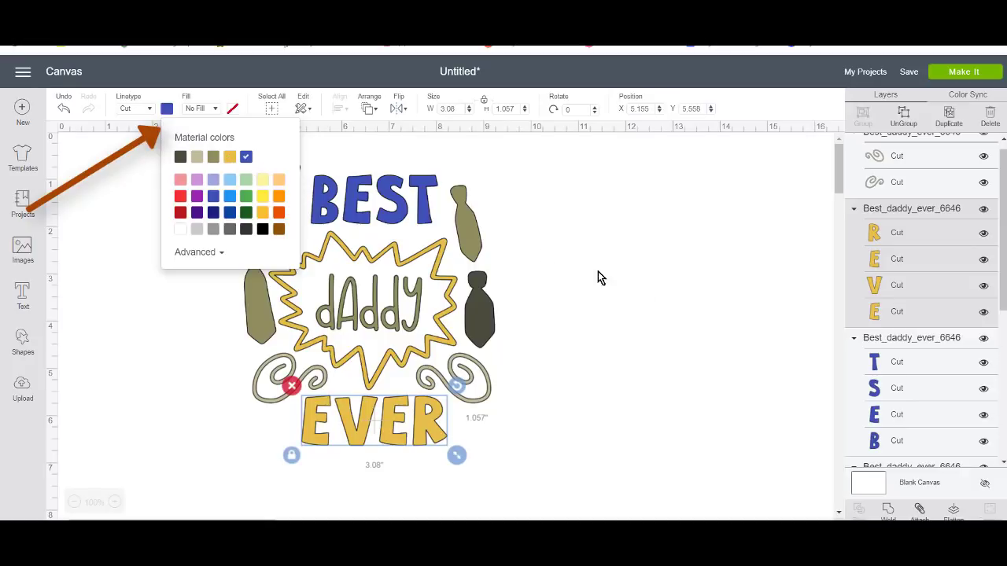
{"action": "left_click", "coordinate": [672, 321]}
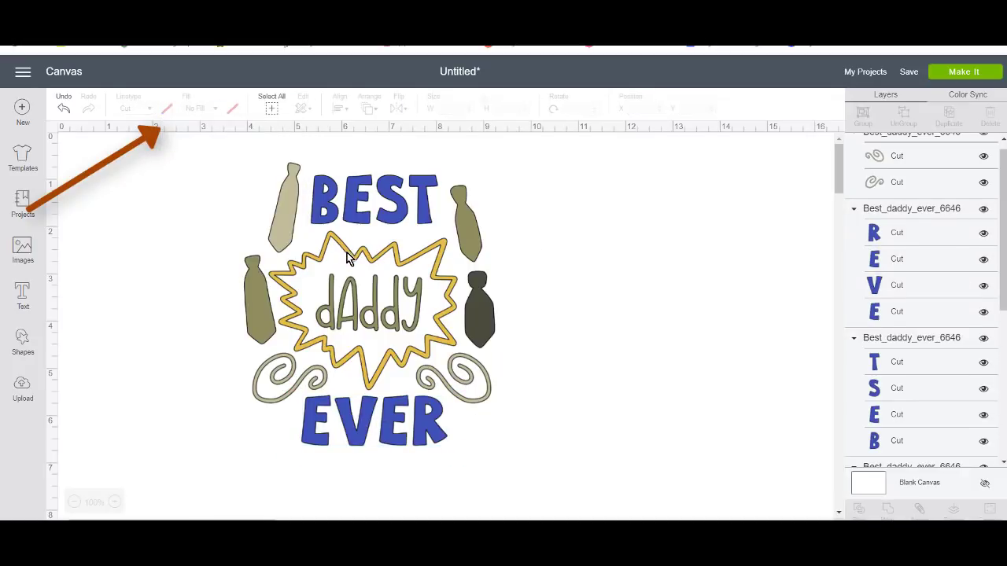
Ungroup the starburst and the letters of daddy into separate layers
{"action": "left_click", "coordinate": [343, 255]}
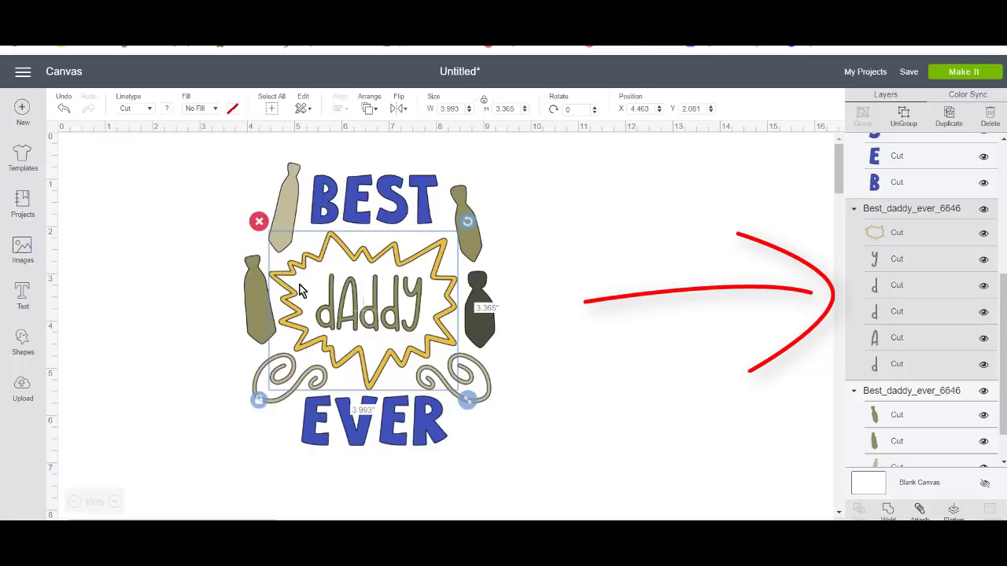
{"action": "left_click_drag", "start_coordinate": [329, 292], "coordinate": [332, 298]}
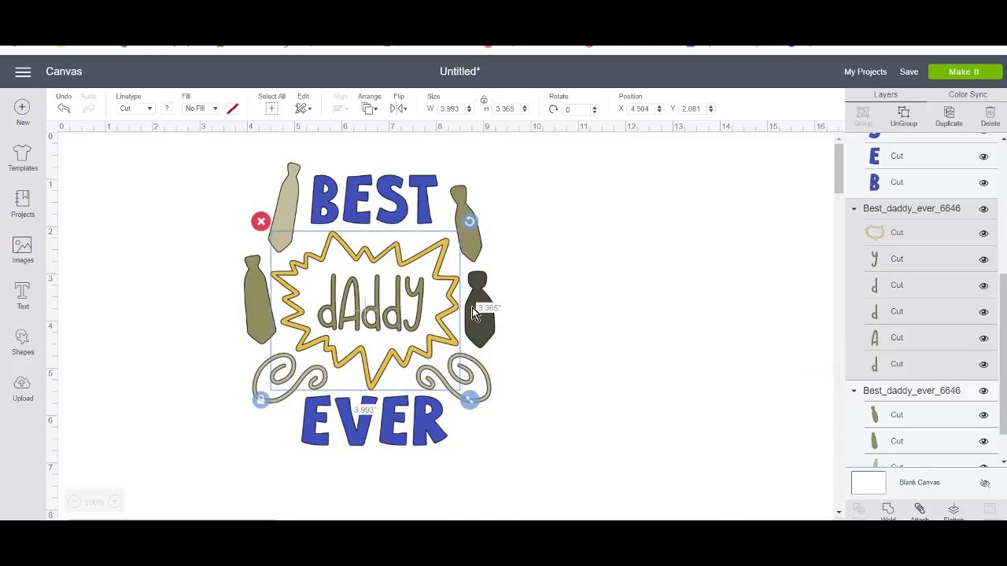
{"action": "left_click", "coordinate": [909, 121]}
{"action": "key", "text": "ctrl+z"}
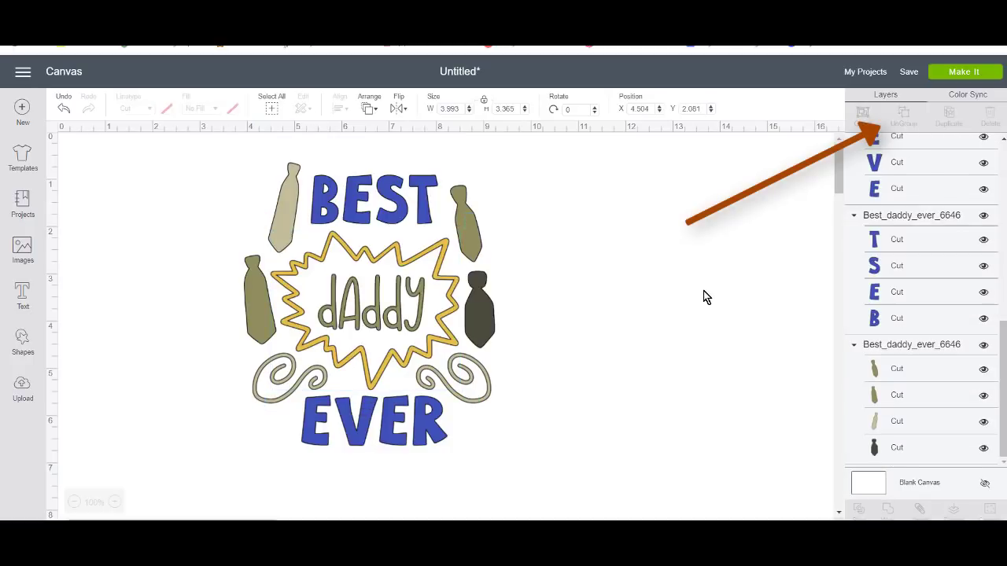
Change the material colour of the starburst around daddy to red
{"action": "left_click", "coordinate": [405, 269]}
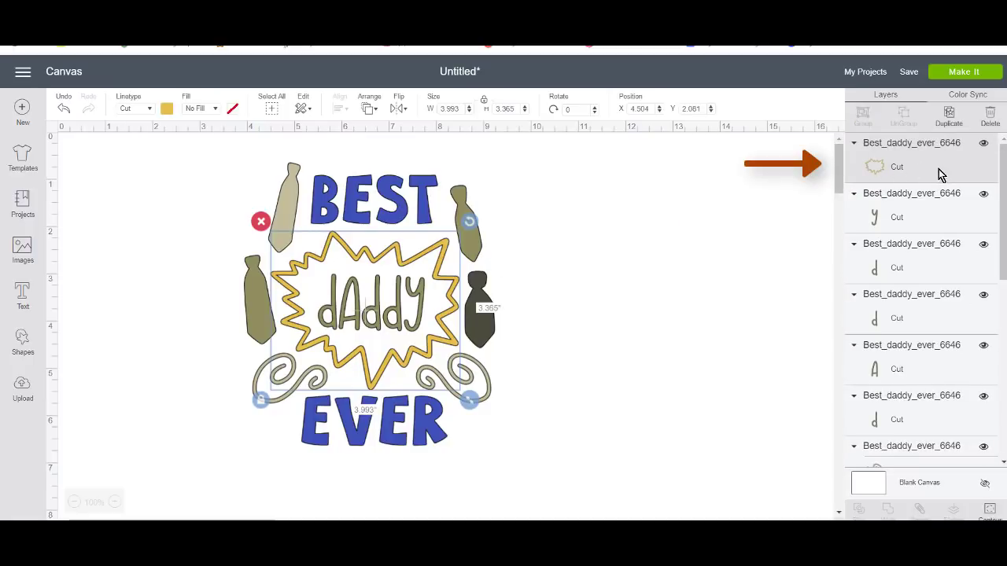
{"action": "left_click", "coordinate": [166, 109]}
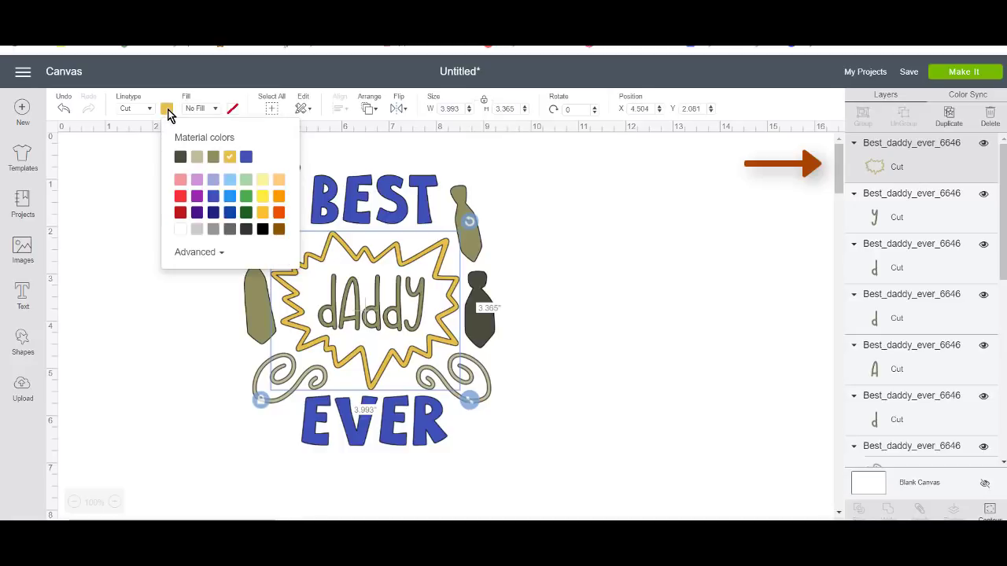
{"action": "left_click", "coordinate": [180, 196]}
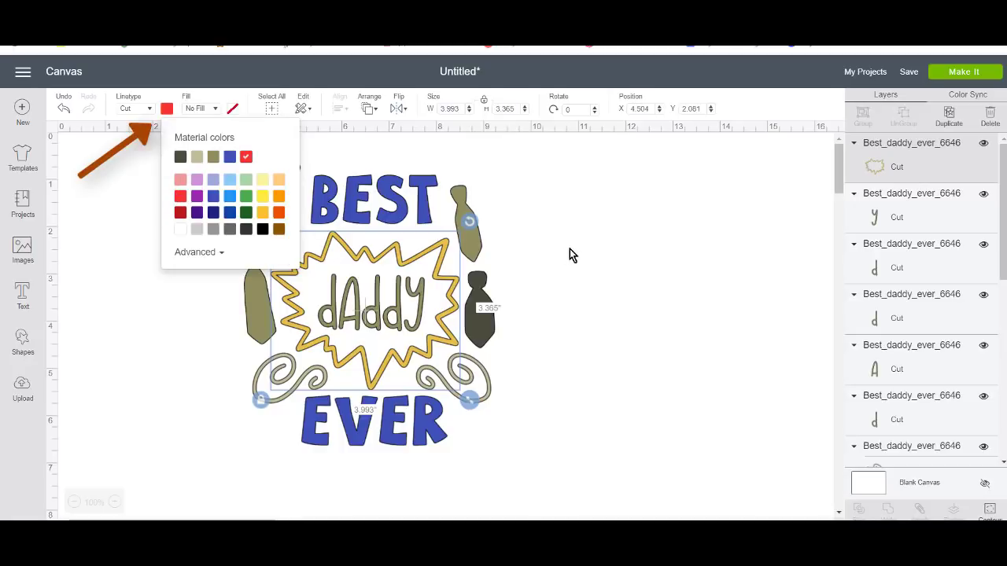
{"action": "left_click", "coordinate": [574, 249]}
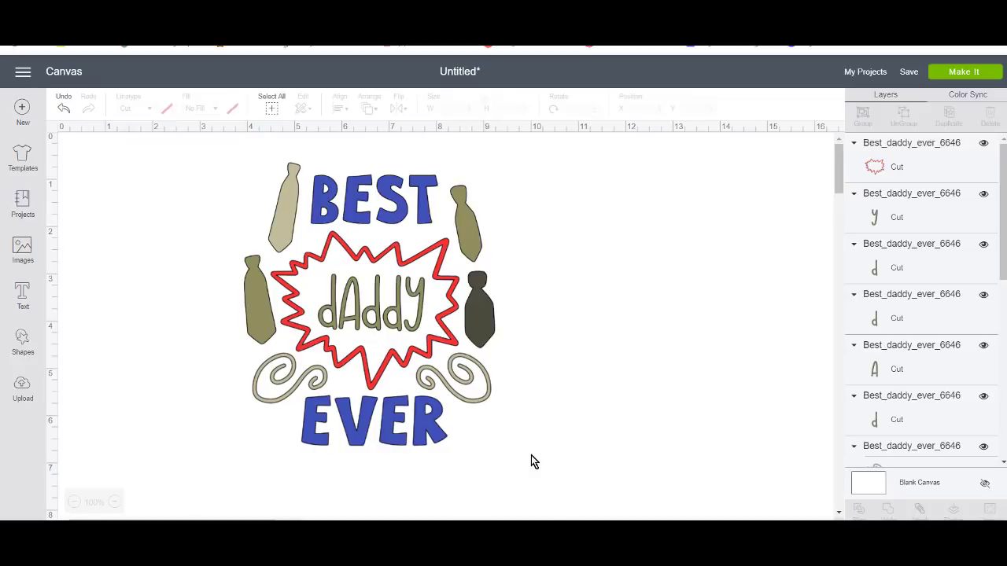
Group the entire design and preview how its pieces are laid out on the cutting mats before going back to the canvas
{"action": "left_click_drag", "start_coordinate": [531, 455], "coordinate": [224, 149]}
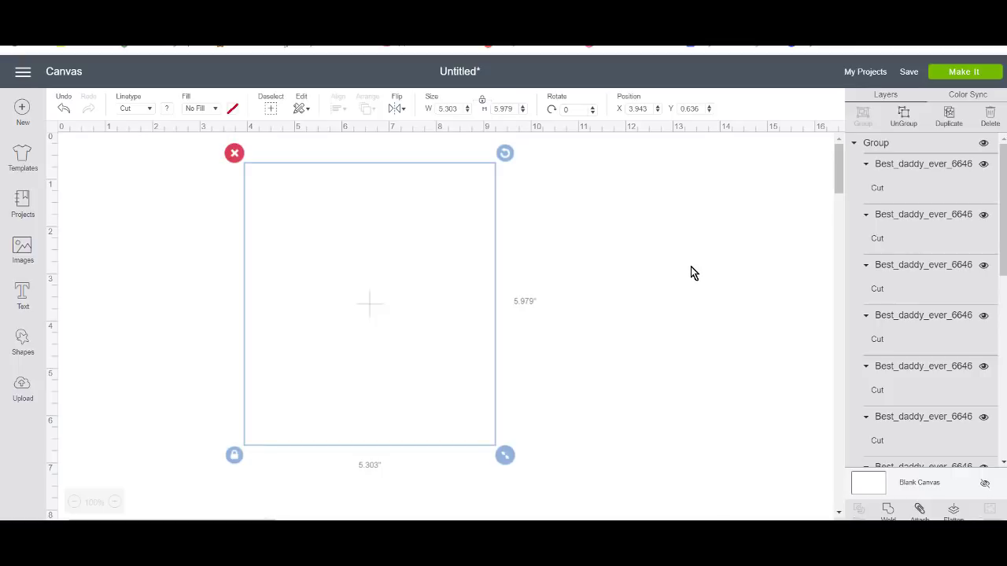
{"action": "left_click", "coordinate": [950, 74]}
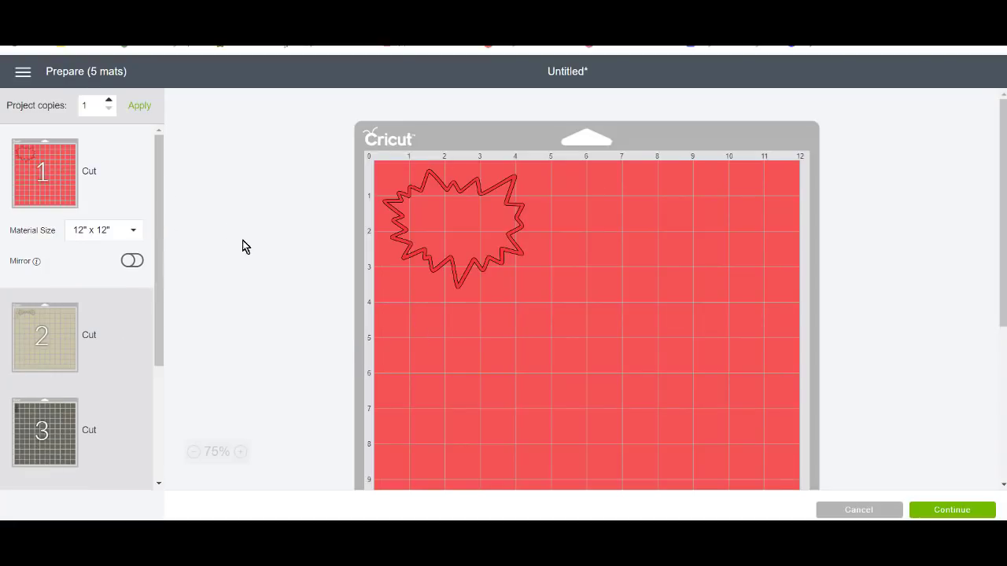
{"action": "left_click", "coordinate": [38, 346]}
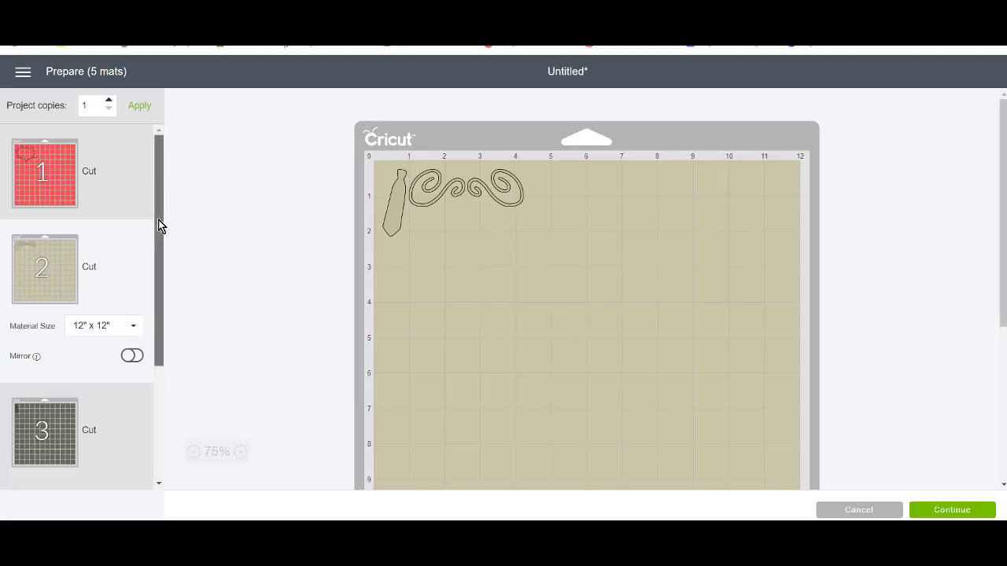
{"action": "left_click_drag", "start_coordinate": [160, 227], "coordinate": [142, 366]}
{"action": "left_click", "coordinate": [45, 433]}
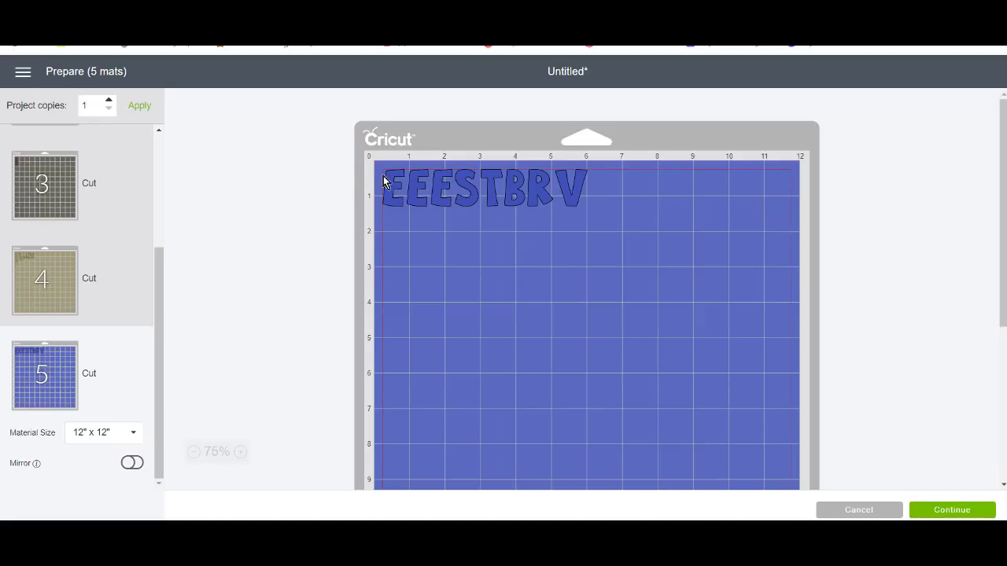
{"action": "left_click", "coordinate": [31, 268]}
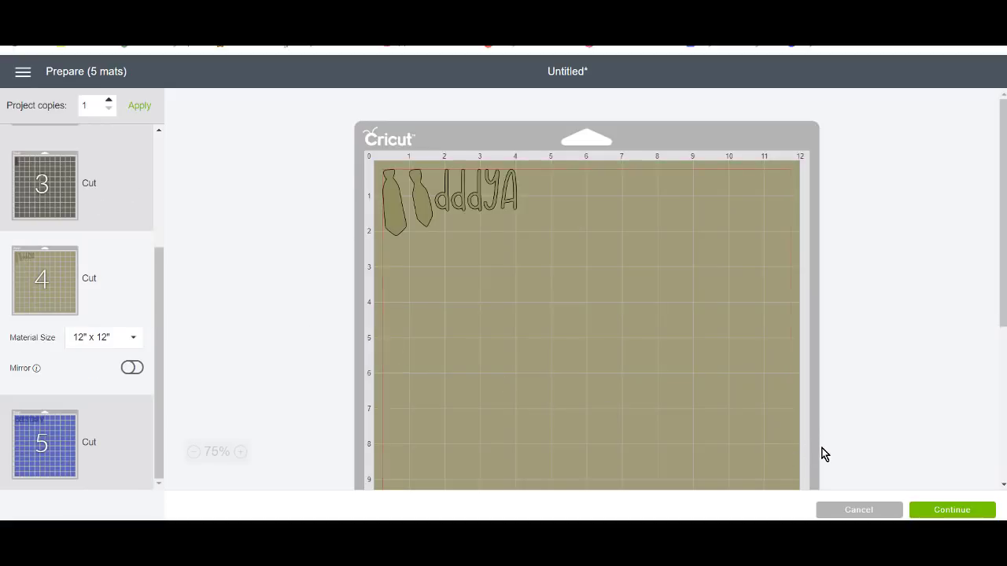
{"action": "left_click", "coordinate": [871, 511]}
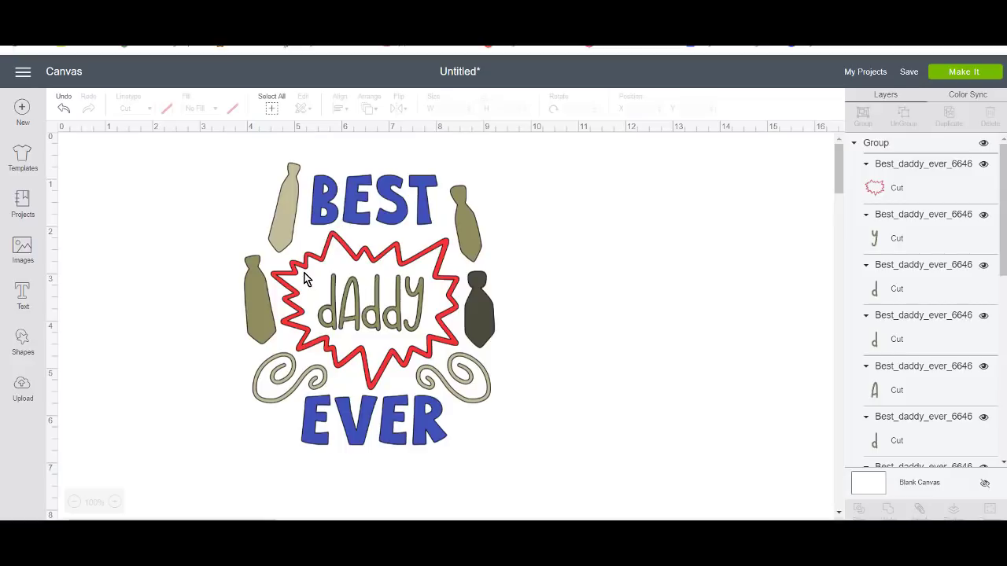
Ungroup the whole design and move the red starburst below the word EVER
{"action": "left_click", "coordinate": [338, 295]}
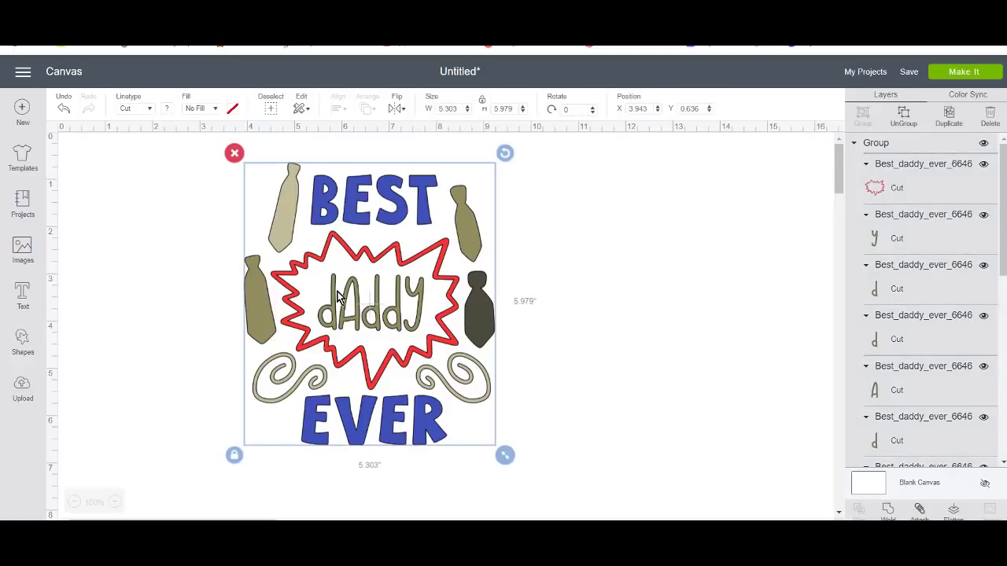
{"action": "left_click", "coordinate": [905, 118]}
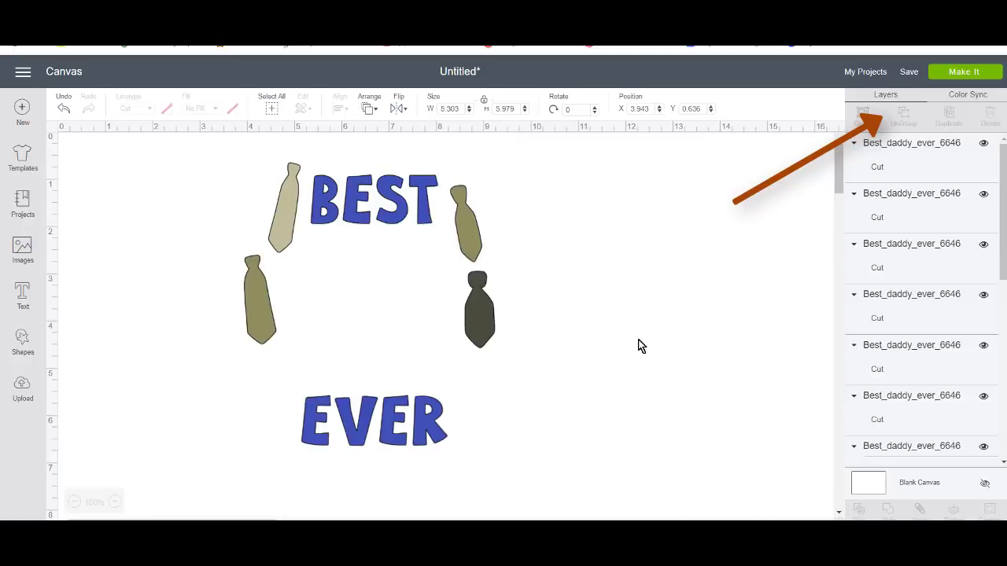
{"action": "left_click", "coordinate": [313, 281]}
{"action": "left_click_drag", "start_coordinate": [312, 281], "coordinate": [276, 511]}
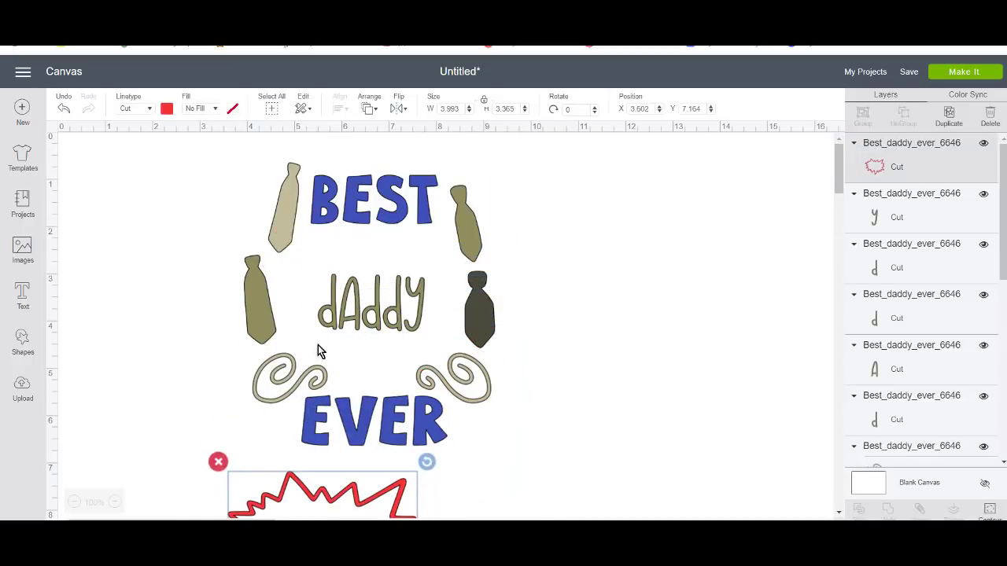
Attach the five letters of daddy to each other so the word keeps its arrangement for cutting
{"action": "left_click", "coordinate": [327, 265]}
{"action": "left_click_drag", "start_coordinate": [318, 263], "coordinate": [426, 324]}
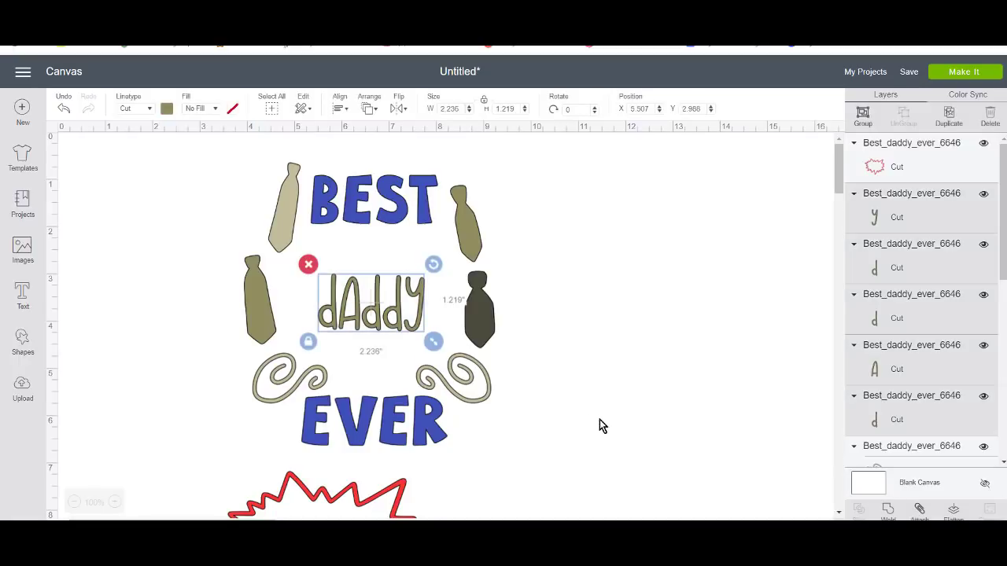
{"action": "left_click", "coordinate": [919, 511]}
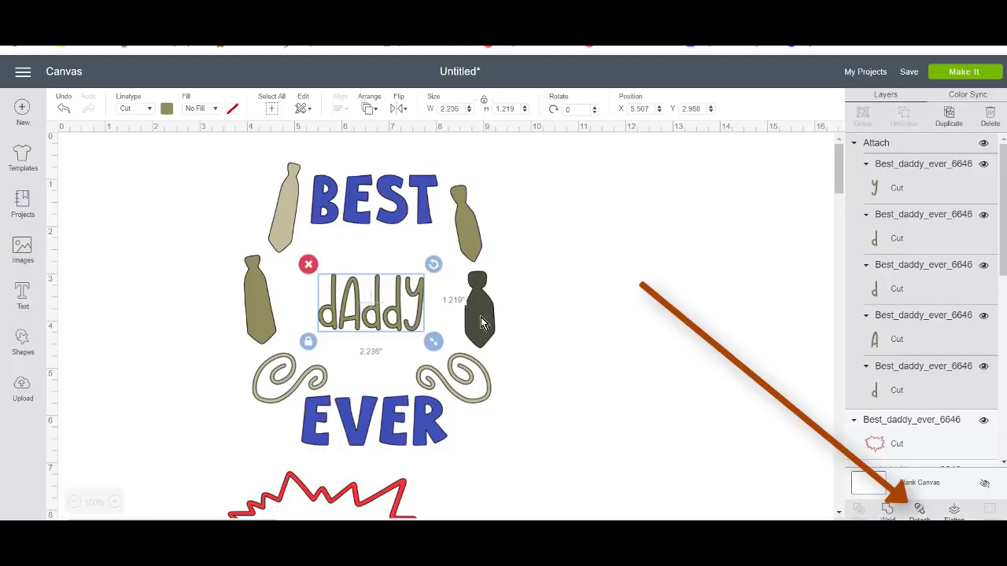
Move the neckties down and away from BEST, and attach the letters of BEST together
{"action": "left_click_drag", "start_coordinate": [272, 206], "coordinate": [84, 332]}
{"action": "left_click_drag", "start_coordinate": [281, 160], "coordinate": [477, 231]}
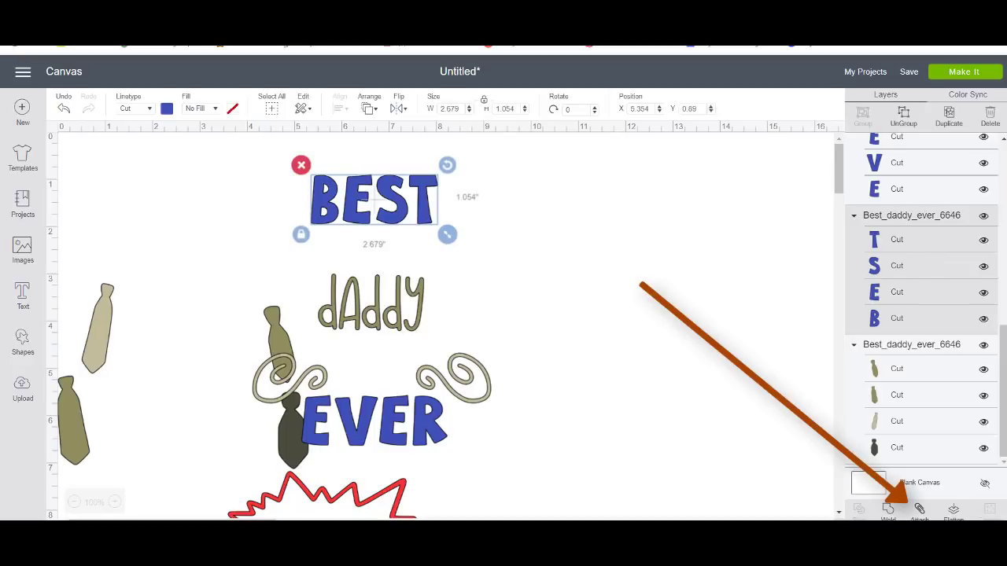
{"action": "left_click", "coordinate": [920, 511]}
Move the swirls and neckties up and away from EVER, and attach the letters of EVER together
{"action": "left_click_drag", "start_coordinate": [258, 395], "coordinate": [264, 208]}
{"action": "left_click_drag", "start_coordinate": [285, 437], "coordinate": [252, 256]}
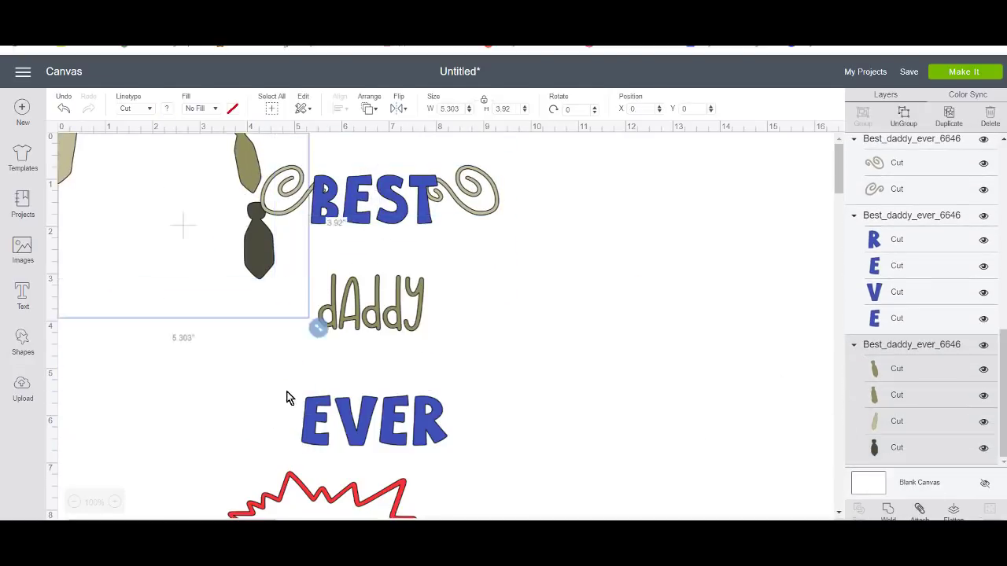
{"action": "left_click_drag", "start_coordinate": [287, 398], "coordinate": [499, 456]}
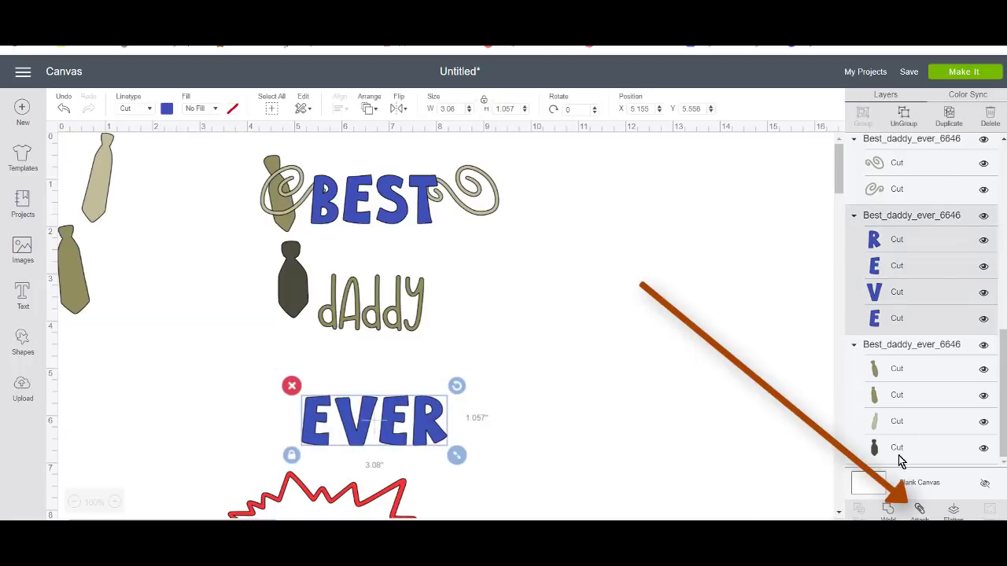
{"action": "left_click", "coordinate": [919, 509]}
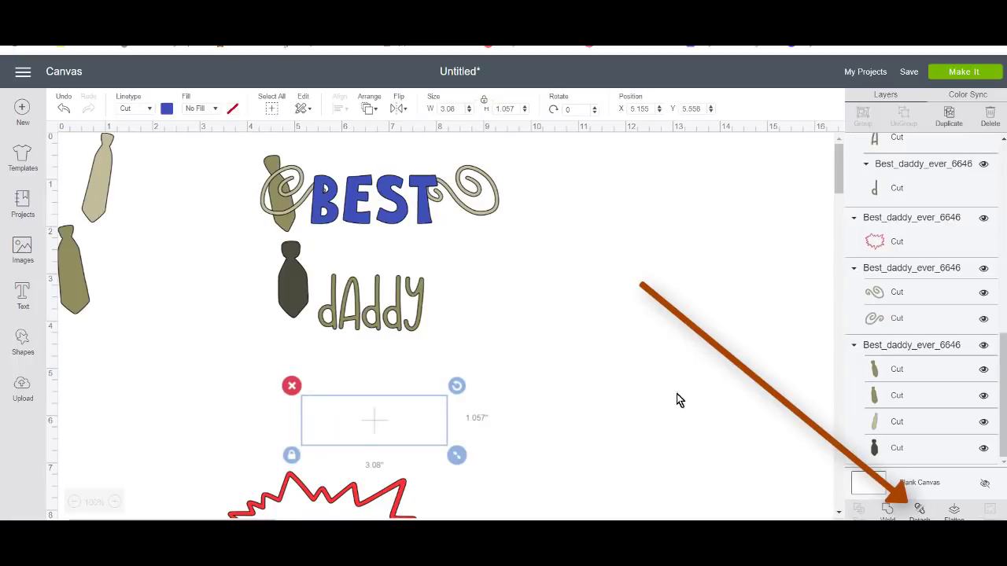
Preview the cutting mats with the attached words and move BEST away from EVER on the blue mat, leaving a gap of about 1.3 inches
{"action": "left_click", "coordinate": [964, 72]}
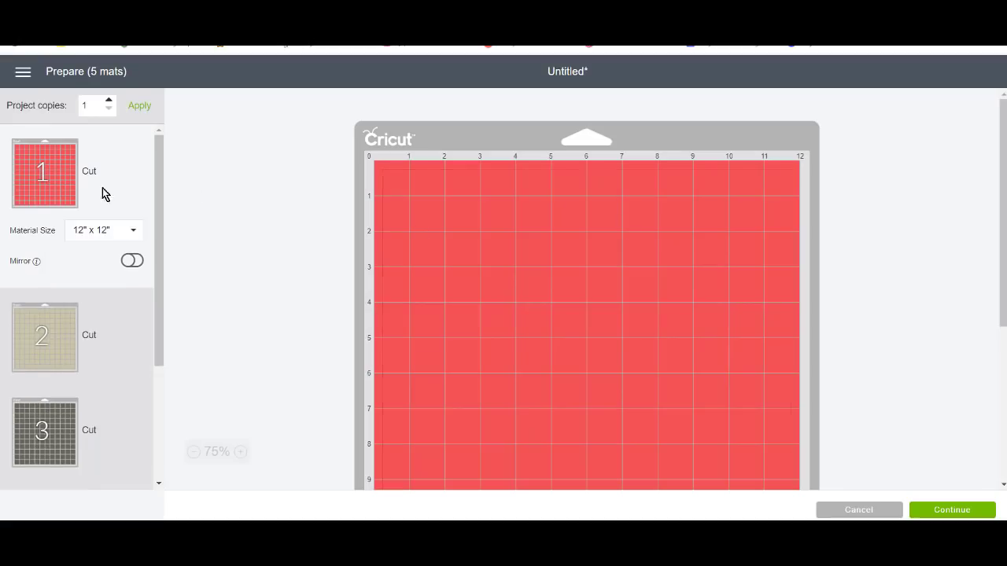
{"action": "left_click", "coordinate": [40, 329]}
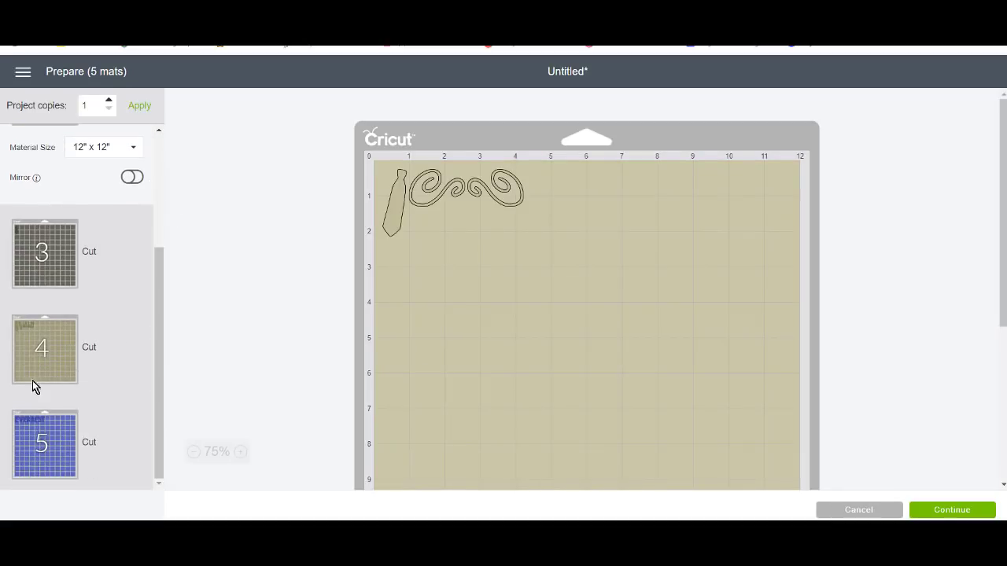
{"action": "left_click", "coordinate": [50, 363]}
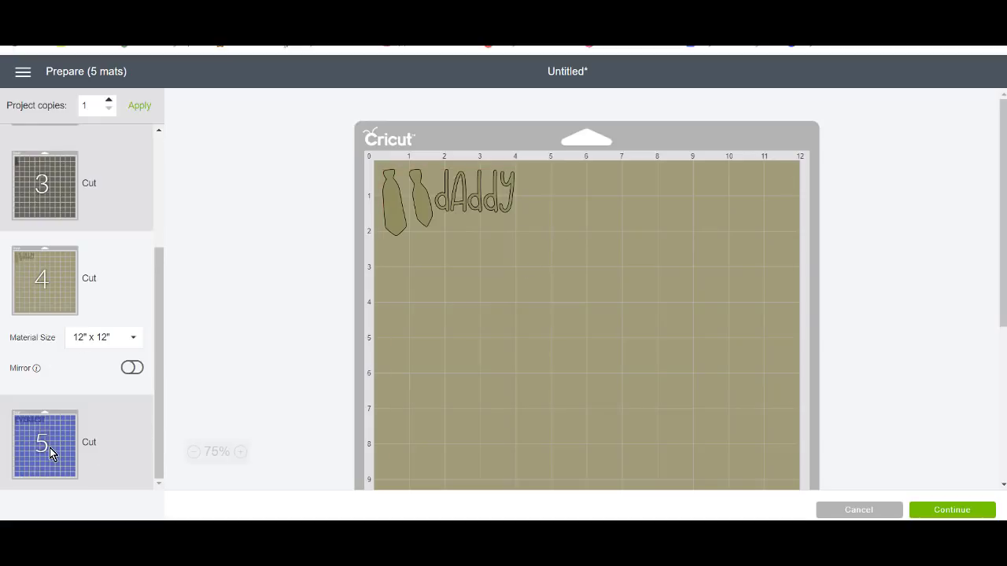
{"action": "left_click", "coordinate": [49, 448]}
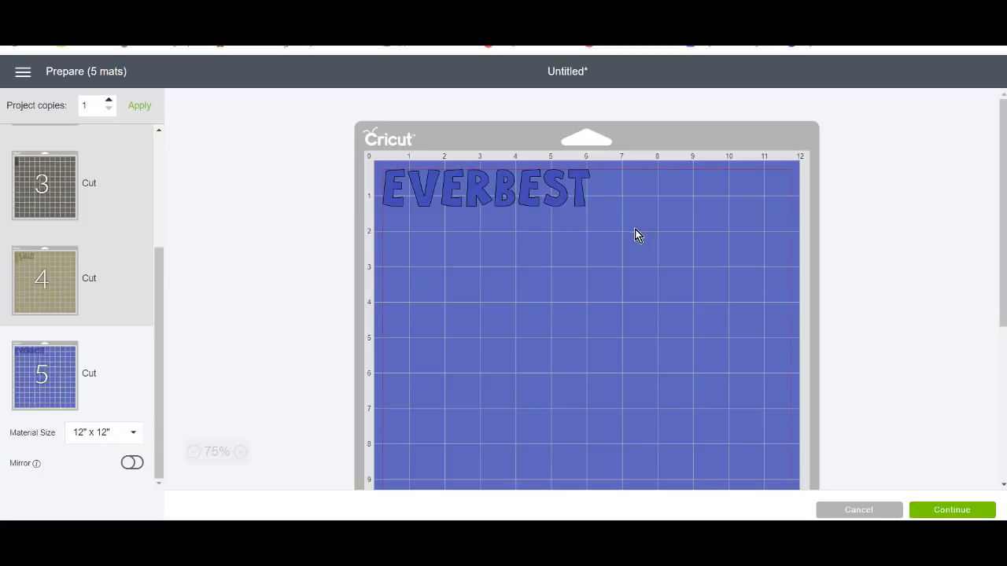
{"action": "left_click_drag", "start_coordinate": [533, 208], "coordinate": [578, 206]}
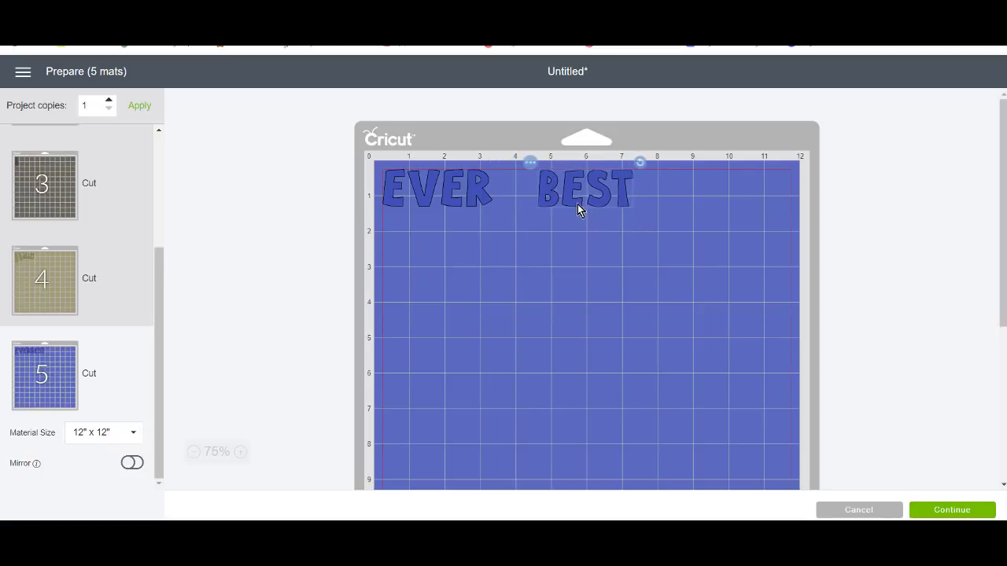